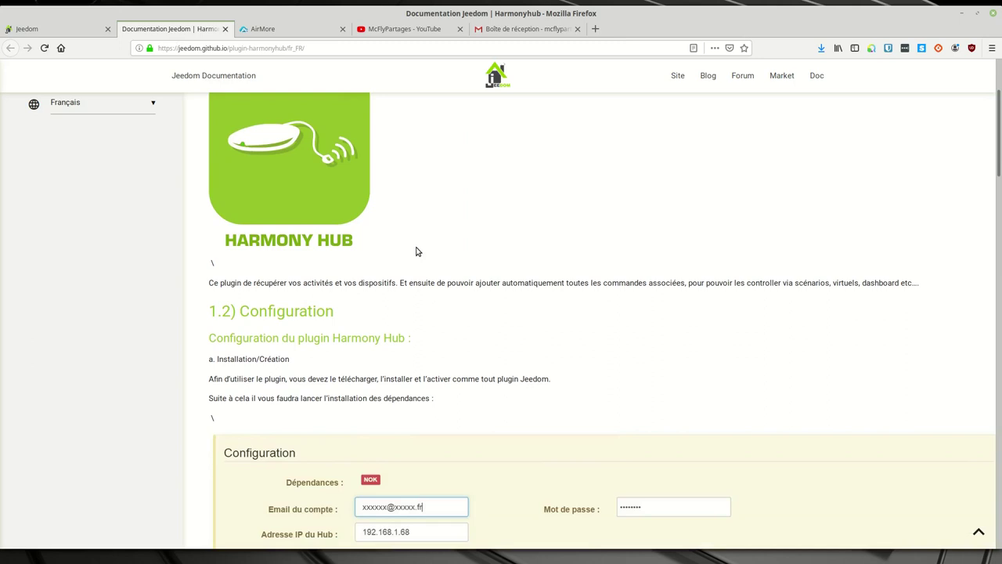
Step: Read through the Harmony Hub plugin documentation on configuration and equipment creation
scroll(417, 252, "down", 2)
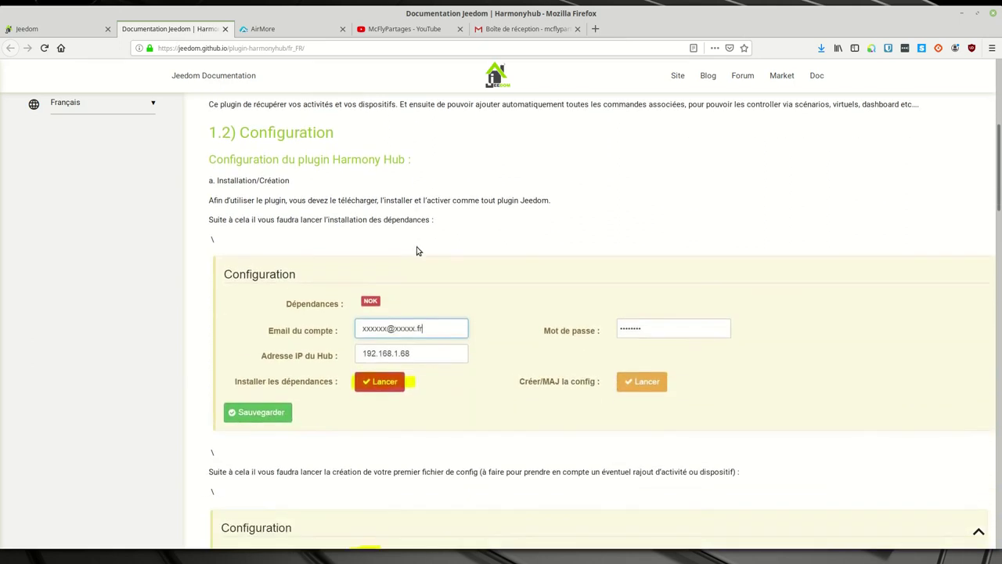
scroll(417, 252, "down", 2)
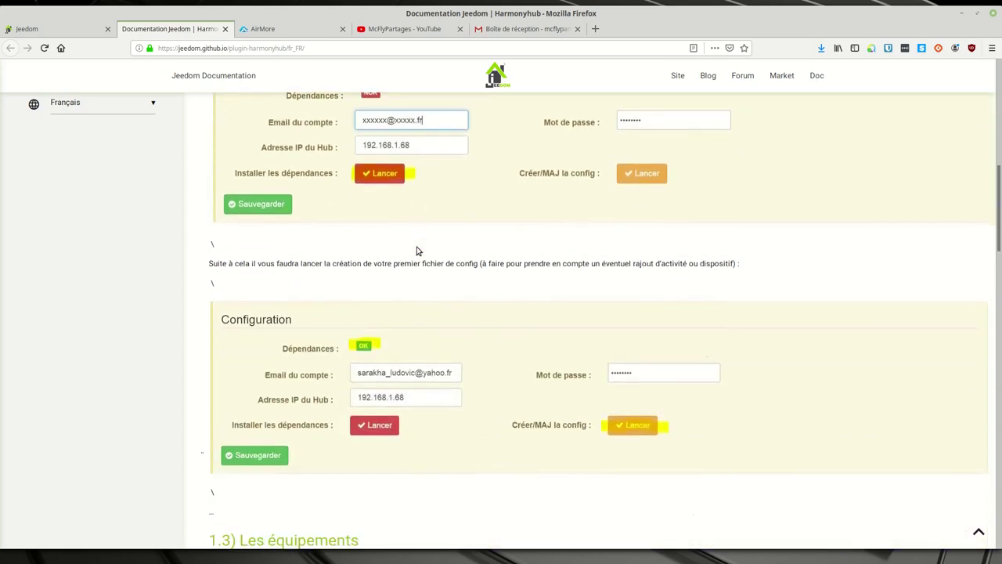
scroll(417, 251, "down", 3)
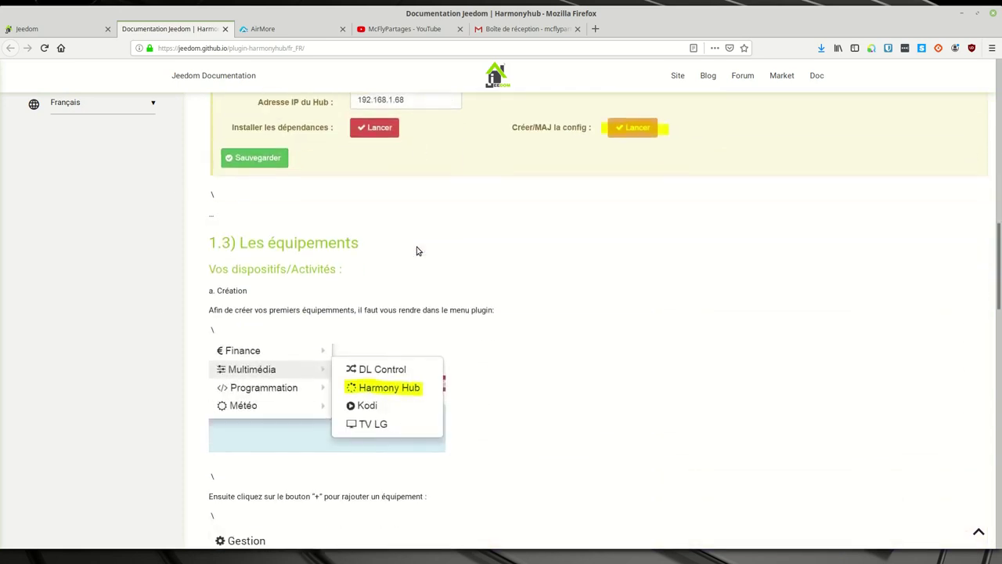
scroll(416, 250, "down", 3)
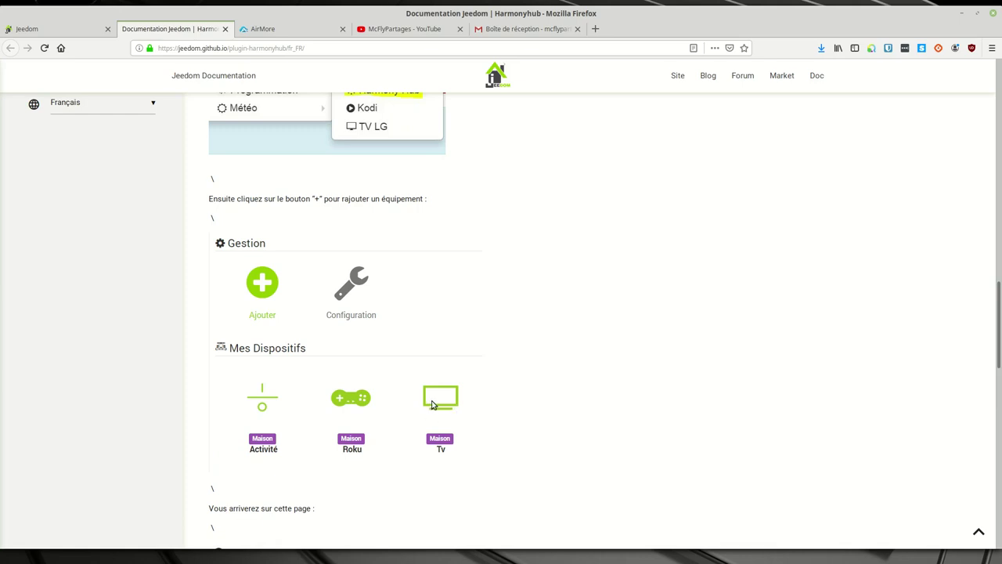
scroll(435, 402, "down", 3)
scroll(441, 401, "down", 2)
scroll(443, 398, "down", 10)
scroll(445, 393, "up", 20)
scroll(440, 385, "up", 15)
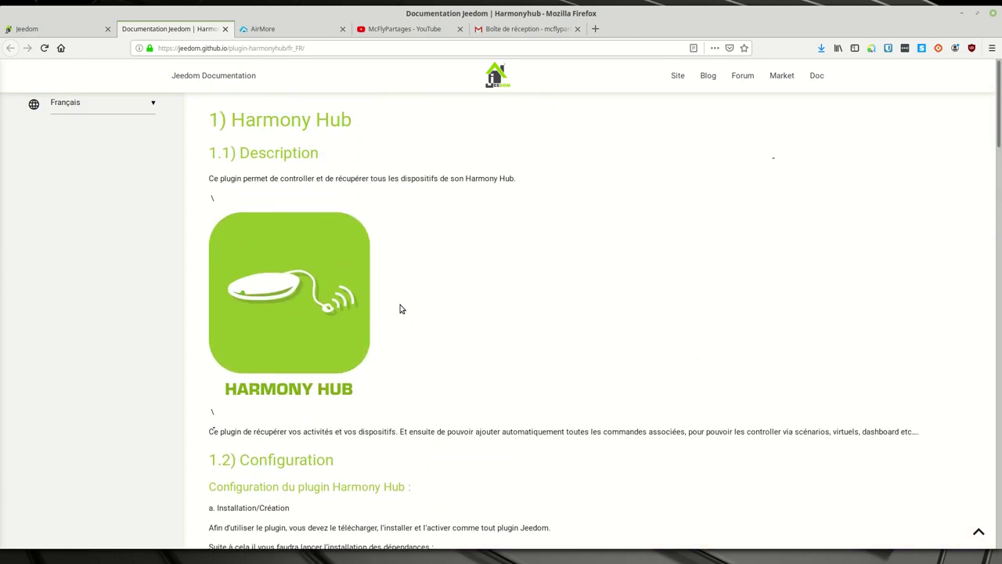
Step: Switch to Jeedom, open the Harmony Hub plugin in the plugin management page and activate it
left_click(58, 29)
left_click(317, 298)
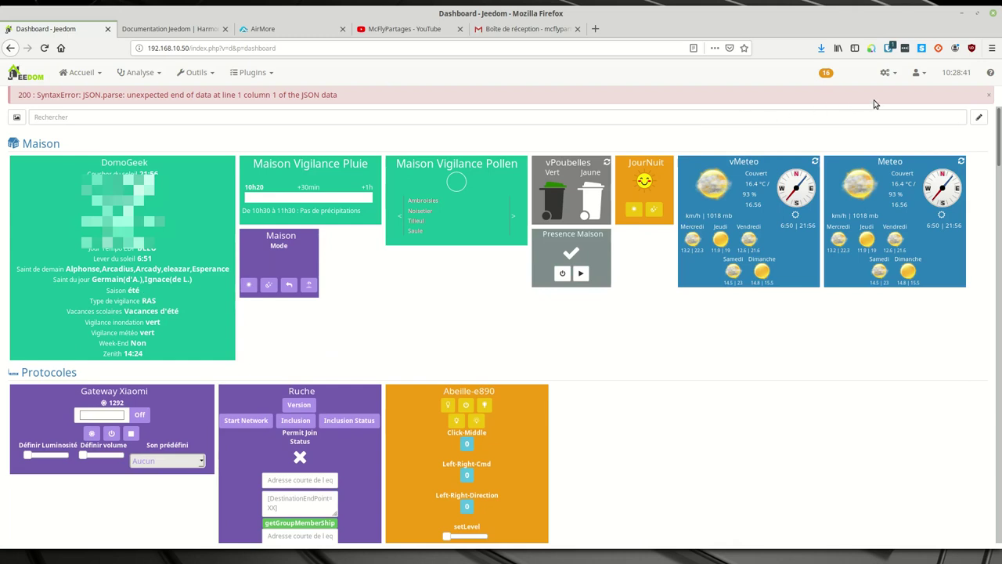
left_click(258, 72)
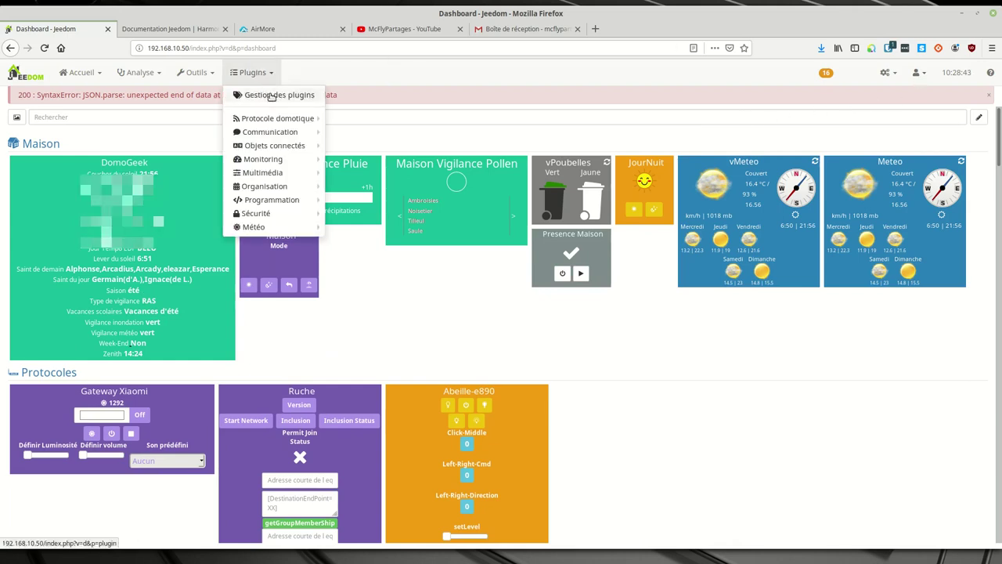
left_click(271, 96)
left_click(329, 361)
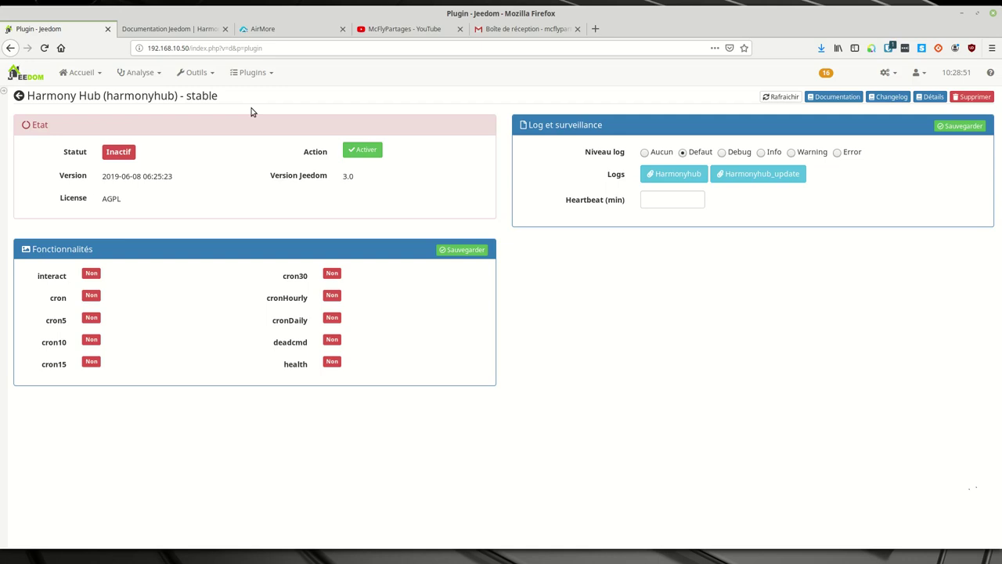
left_click(363, 150)
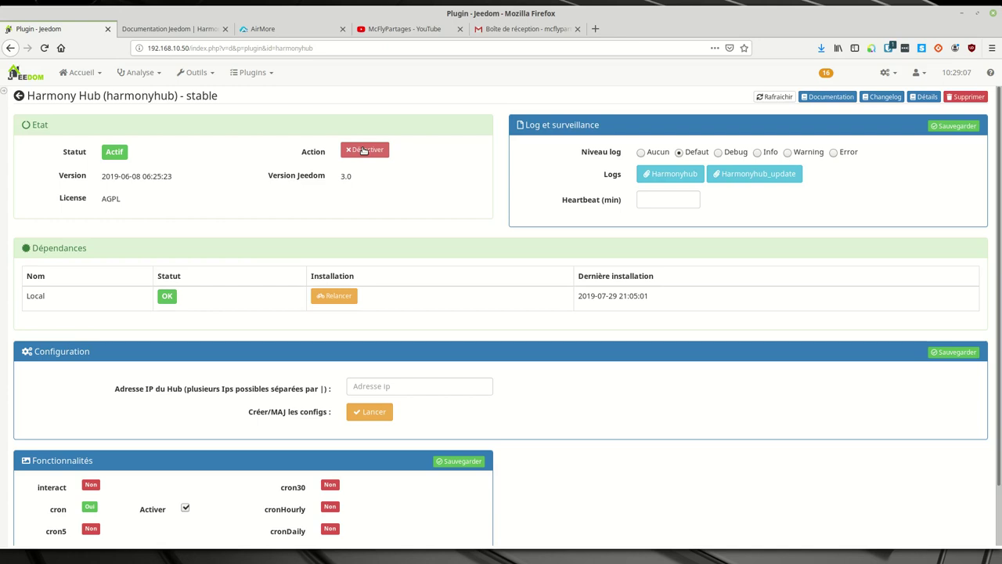
Step: Switch to AirMore and review the Harmony Hub's activities, devices and settings on the mirrored phone
left_click(259, 29)
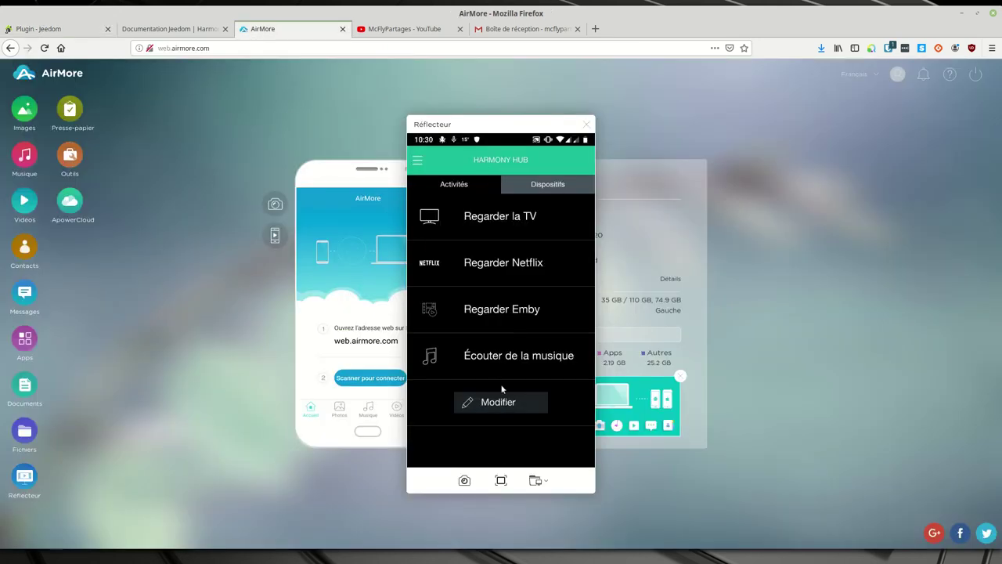
left_click(536, 192)
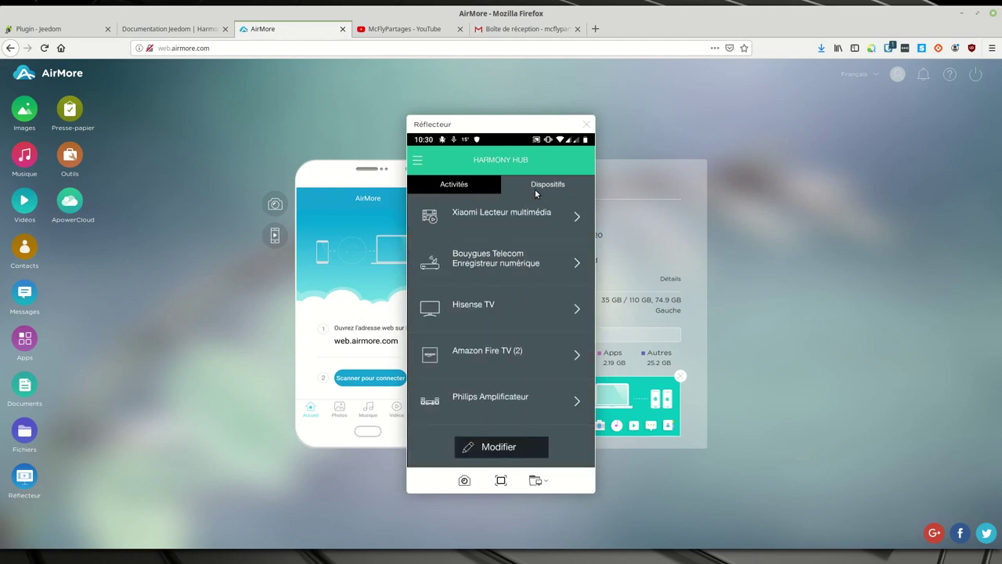
left_click(417, 179)
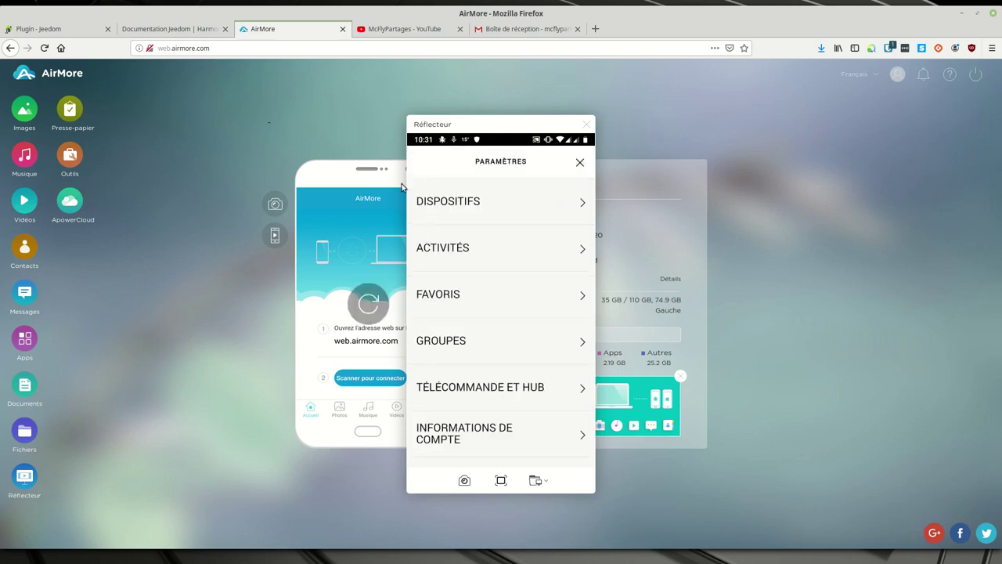
Step: Return to Jeedom and set the hub's IP address to 192.168.10.3 in the Harmony Hub plugin configuration
left_click(27, 30)
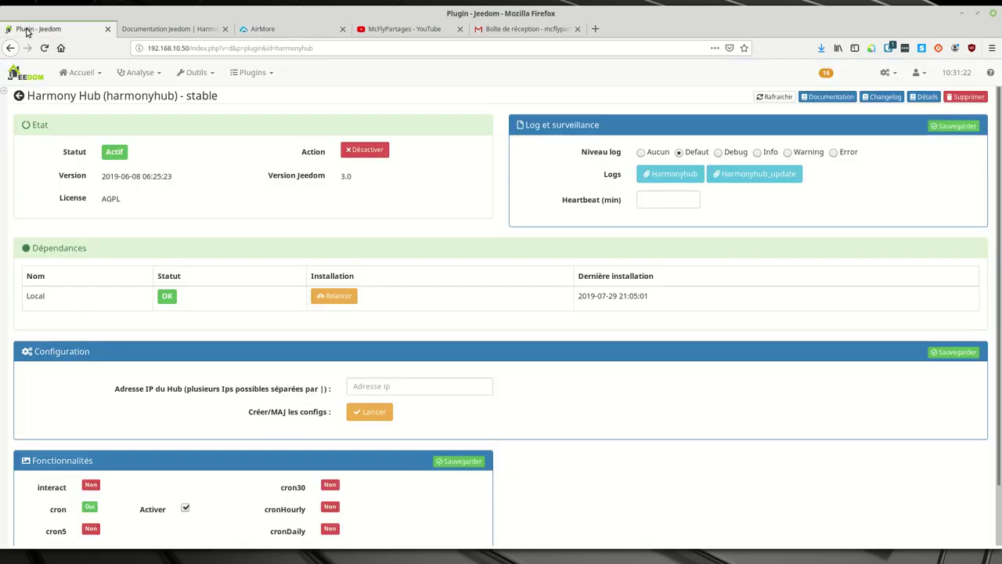
left_click(424, 386)
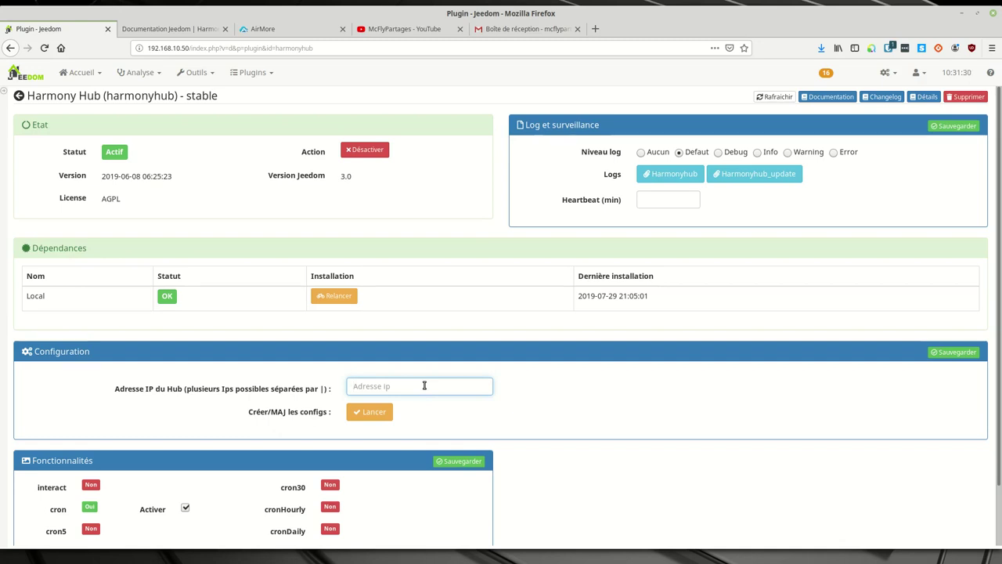
type("192.168.10.3")
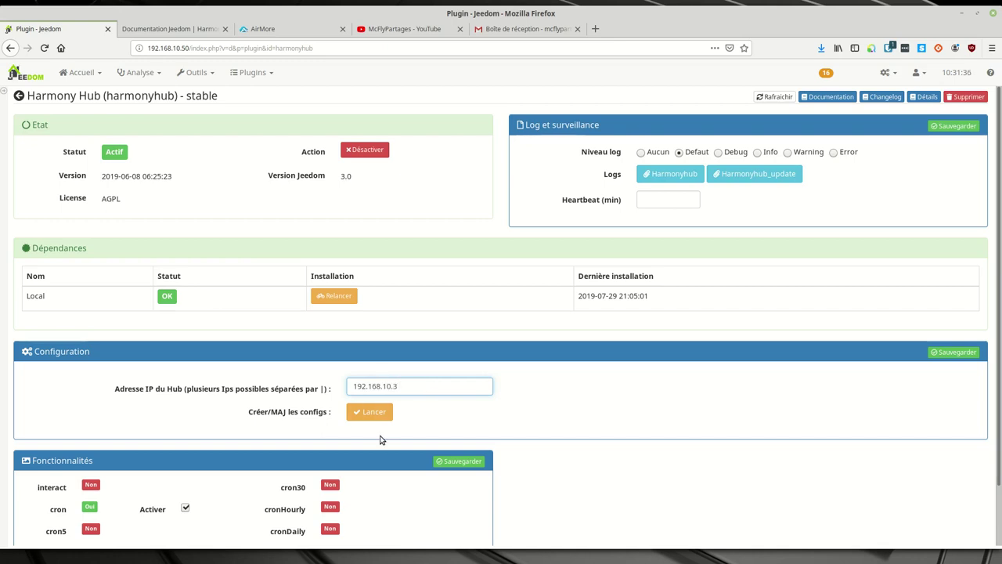
Step: Try to create the hub's config files without saving the IP address, and close the log
left_click(366, 413)
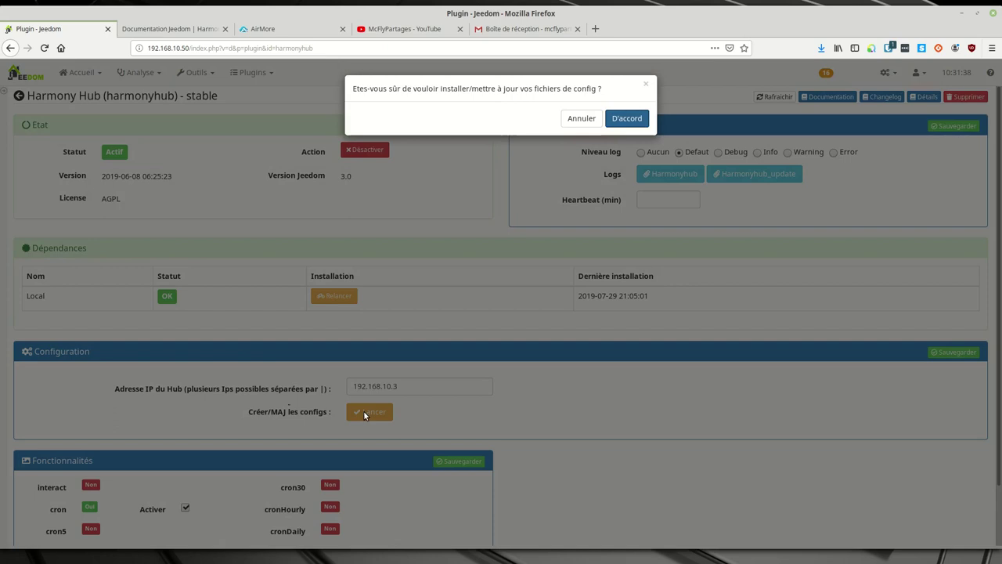
left_click(618, 120)
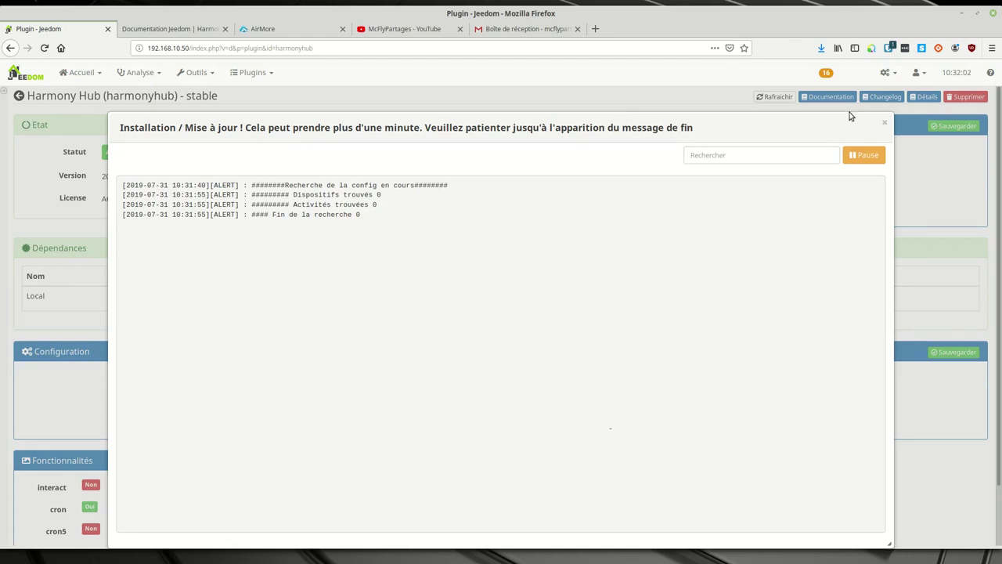
left_click(884, 123)
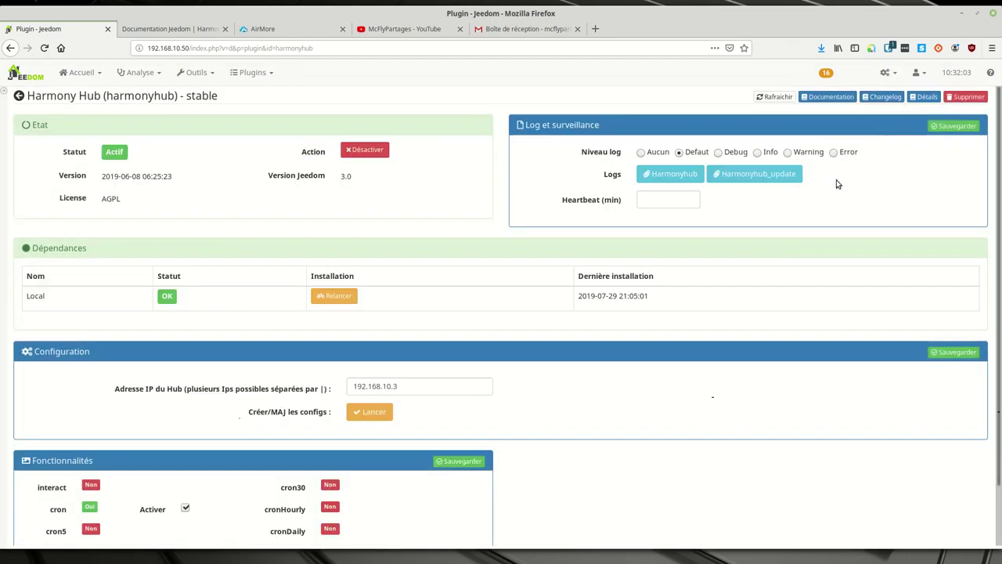
Step: Relaunch the plugin's dependency installation and save its configuration
left_click(336, 297)
left_click(969, 354)
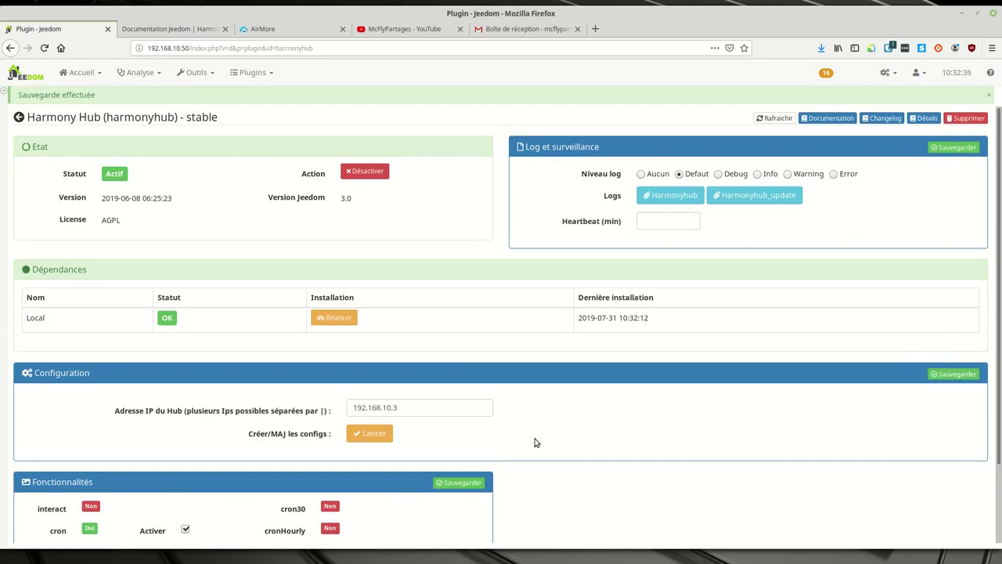
Step: Create or update the config files from the saved hub address, confirm, and close the installation log
left_click(382, 434)
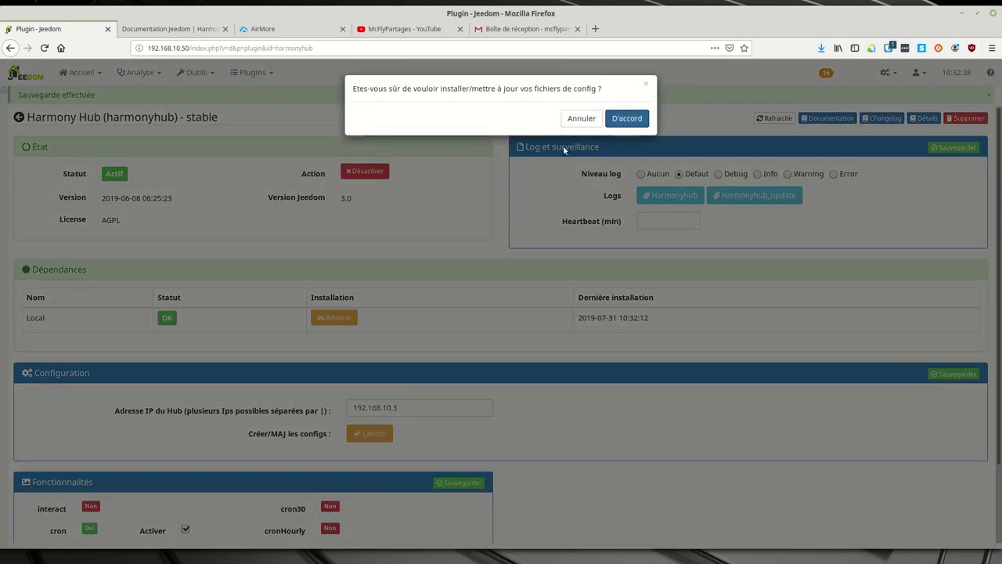
left_click(626, 118)
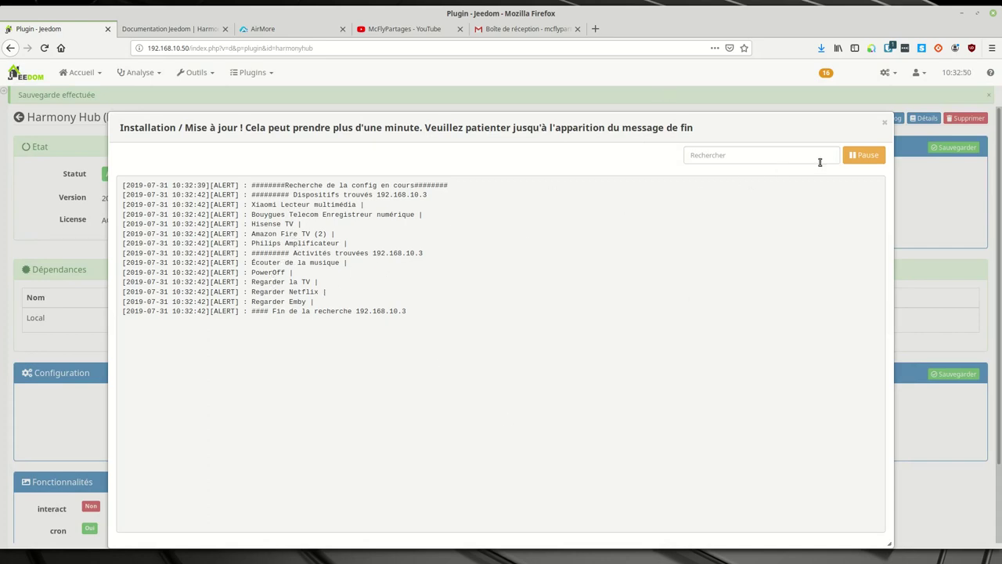
left_click(884, 122)
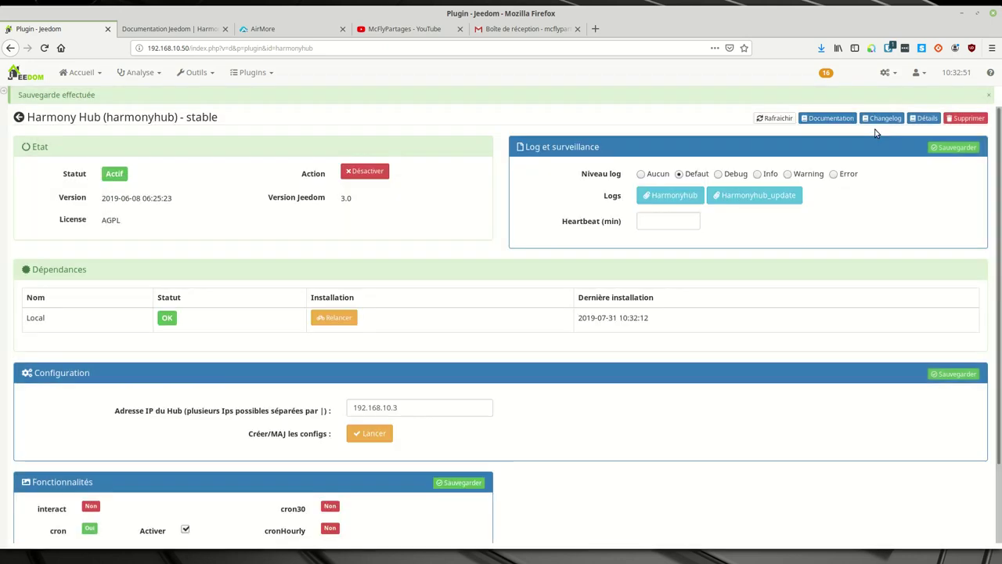
Step: Open the Harmony Hub plugin's equipment page and add an equipment named Activités Multimedia
left_click(259, 74)
mouse_move(274, 173)
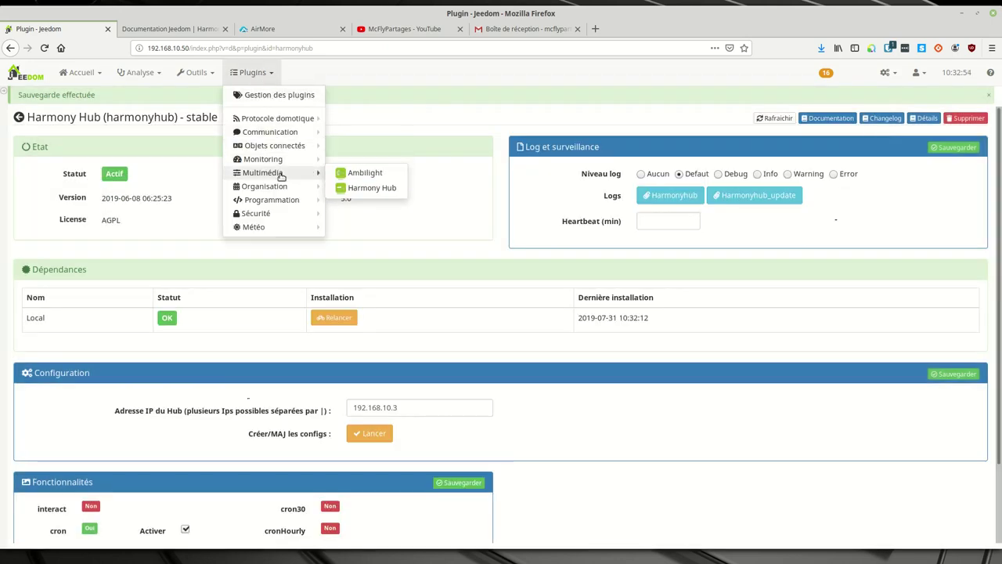
left_click(365, 189)
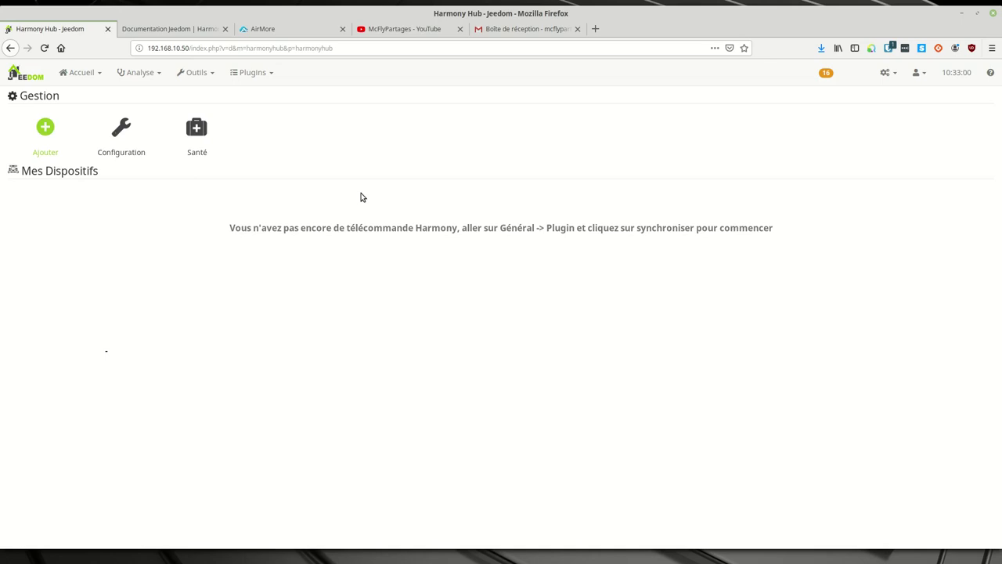
left_click(46, 128)
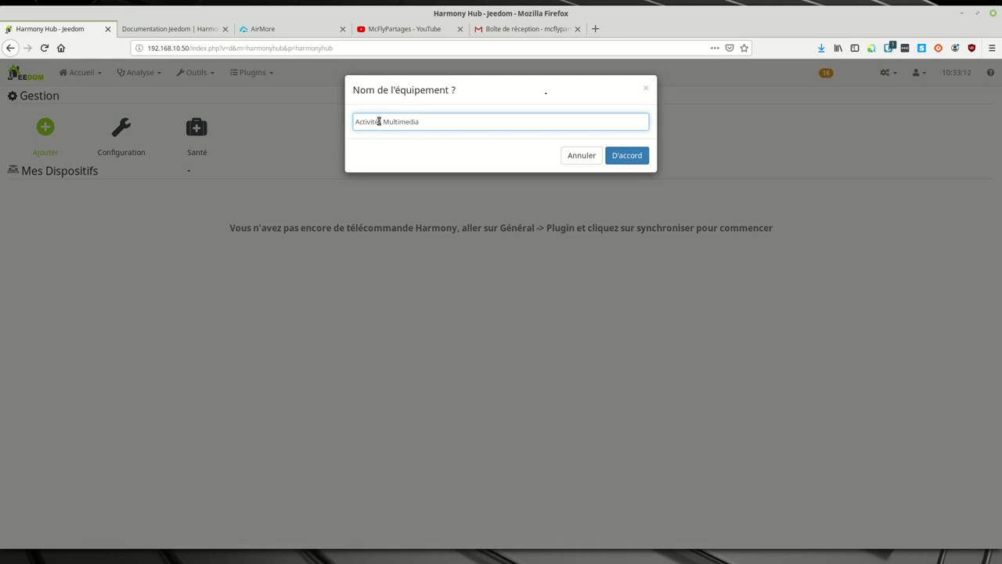
left_click(622, 157)
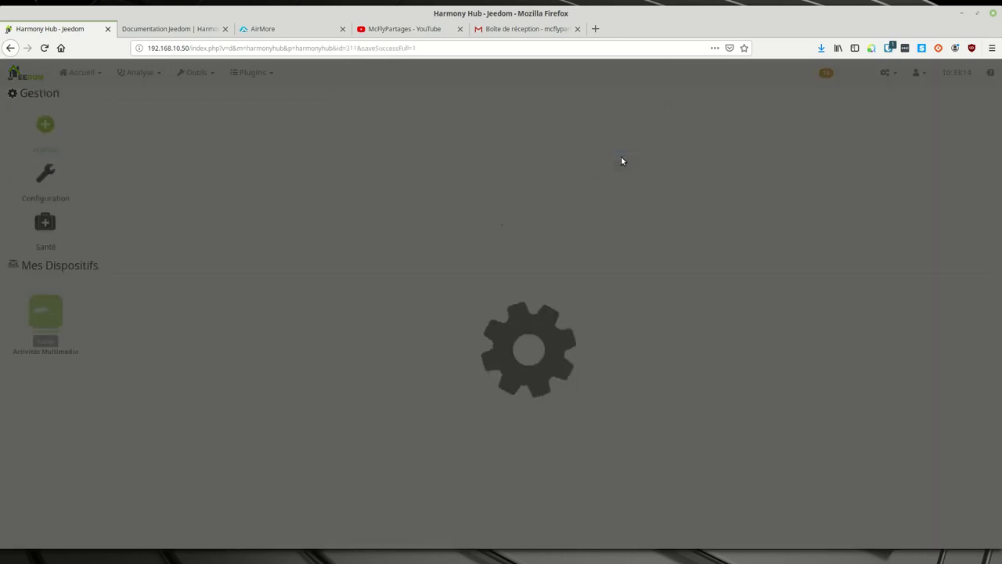
Step: Assign the equipment to the Multimedia category, make it active and visible, and select hub 192.168.10.3
left_click(349, 219)
left_click(110, 238)
left_click(137, 237)
left_click(142, 259)
left_click(149, 279)
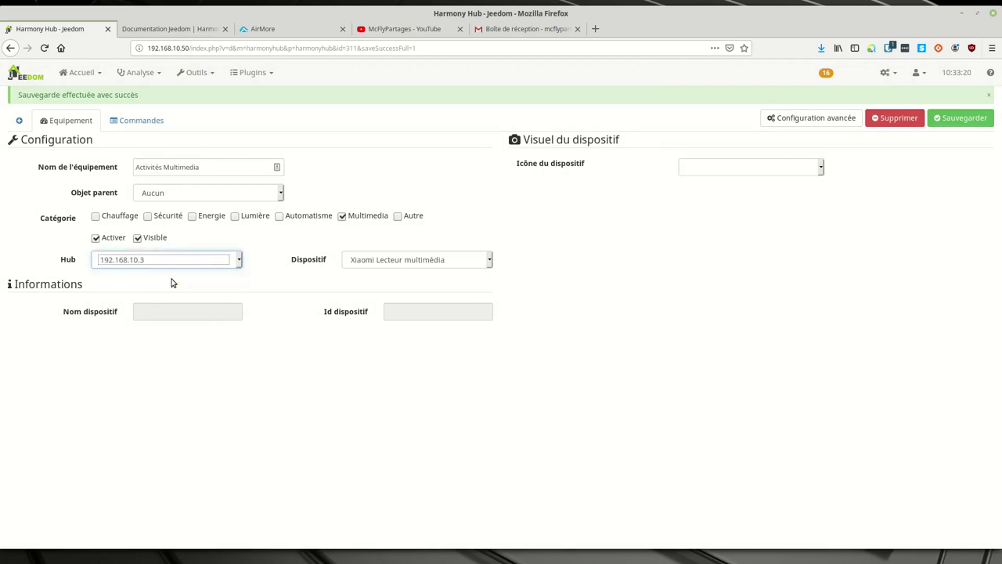
Step: Set the equipment's parent object to Salon and its device to Activité
left_click(184, 193)
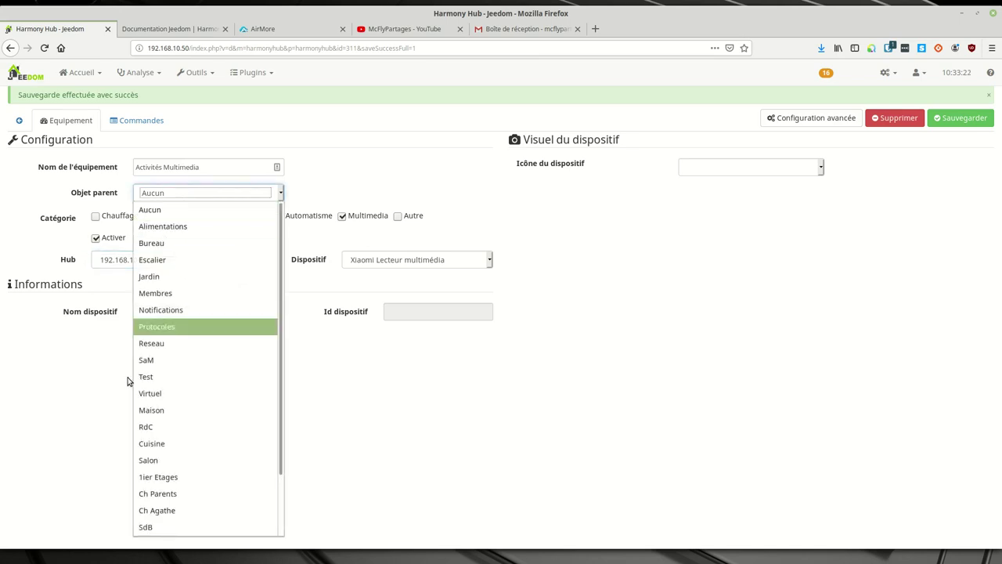
left_click(141, 462)
left_click(387, 260)
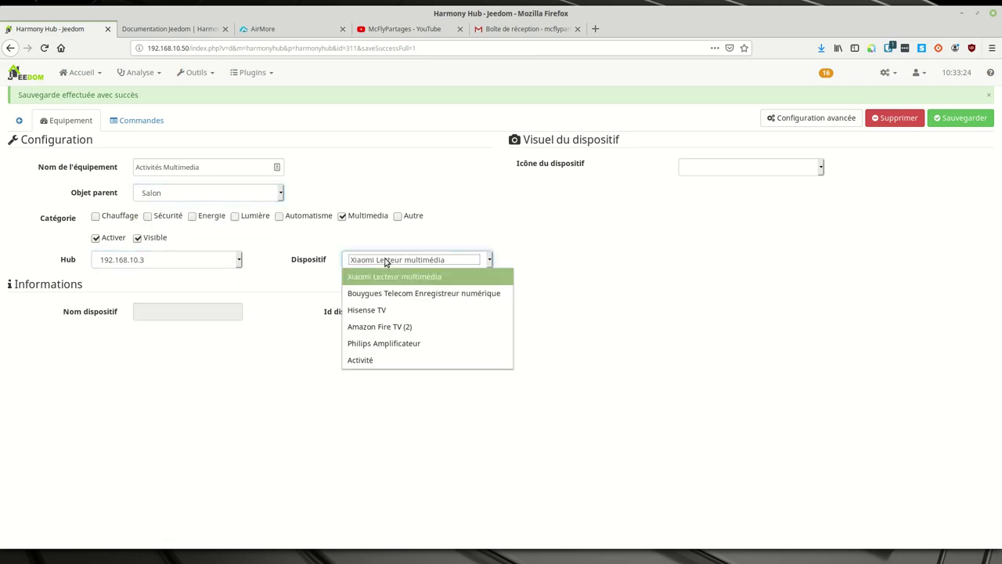
left_click(389, 361)
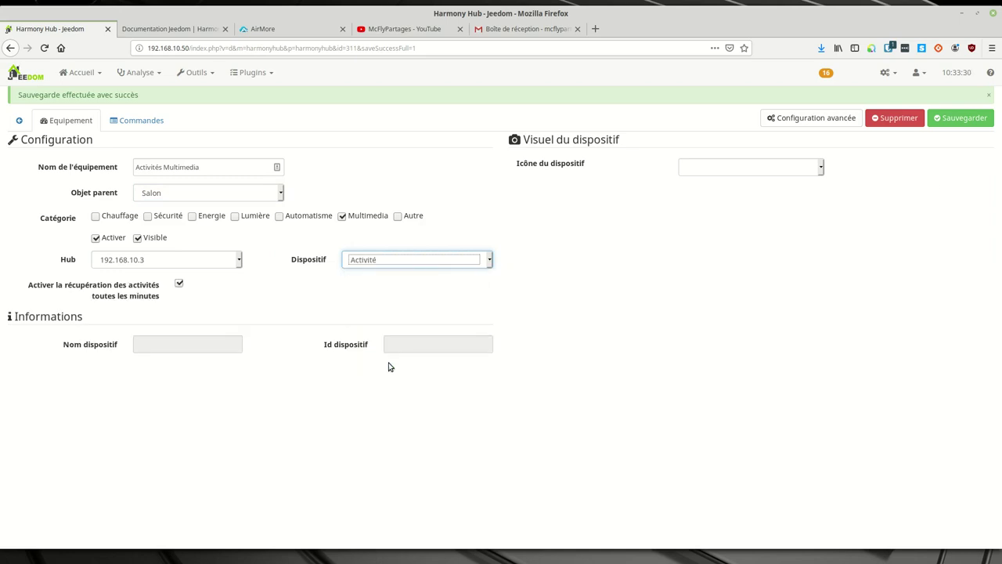
Step: Choose the Activité icon for the device and save the equipment
left_click(750, 168)
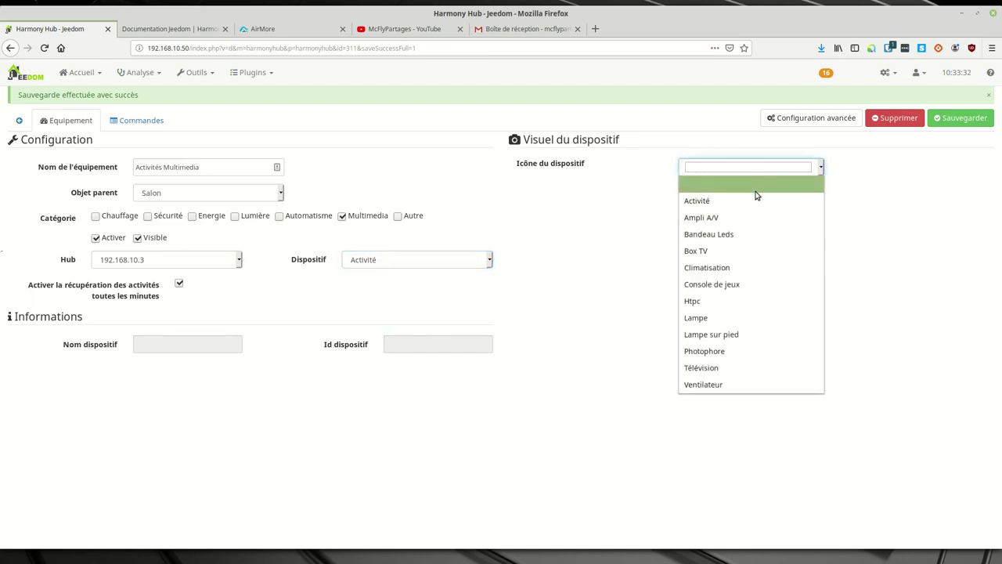
left_click(756, 203)
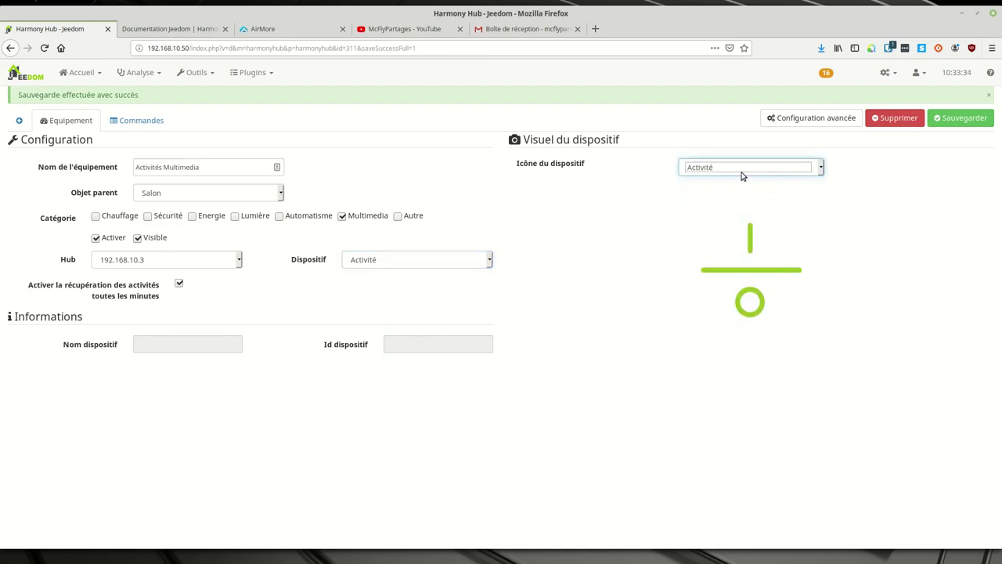
left_click(742, 171)
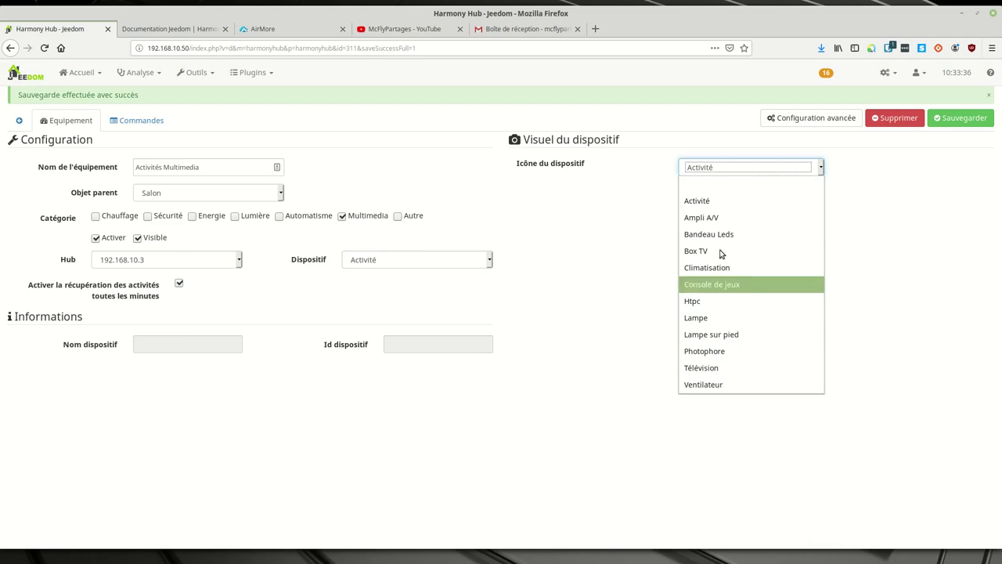
left_click(713, 201)
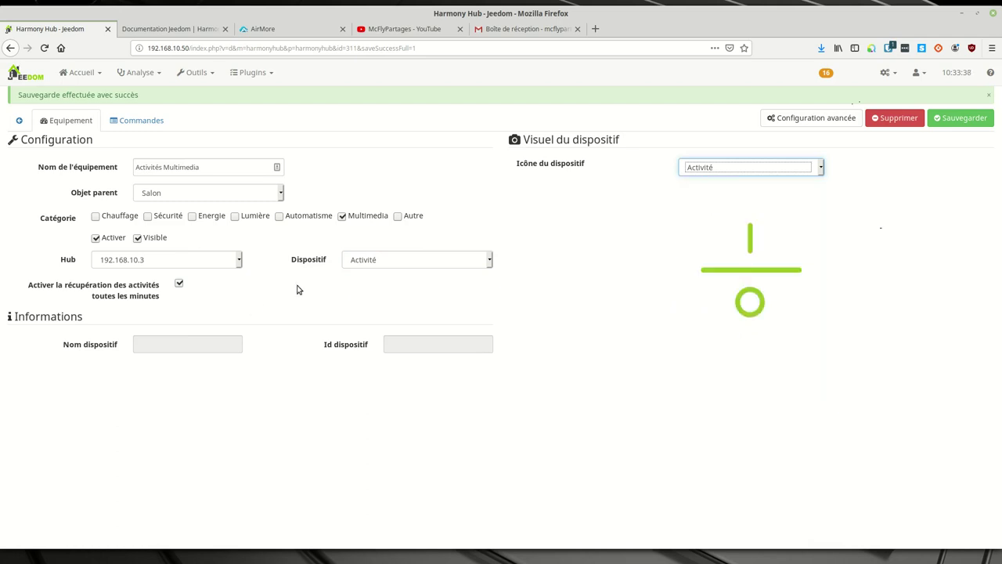
left_click(944, 122)
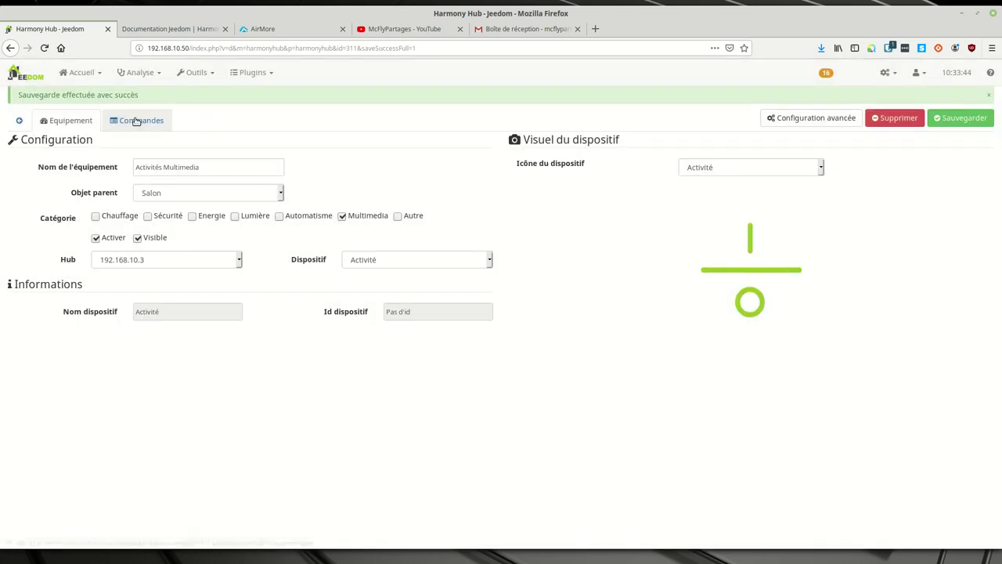
Step: Enable display of the PowerOff, Regarder Emby, Regarder la TV and Regarder Netflix commands for Activités Multimedia and save the equipment
left_click(136, 121)
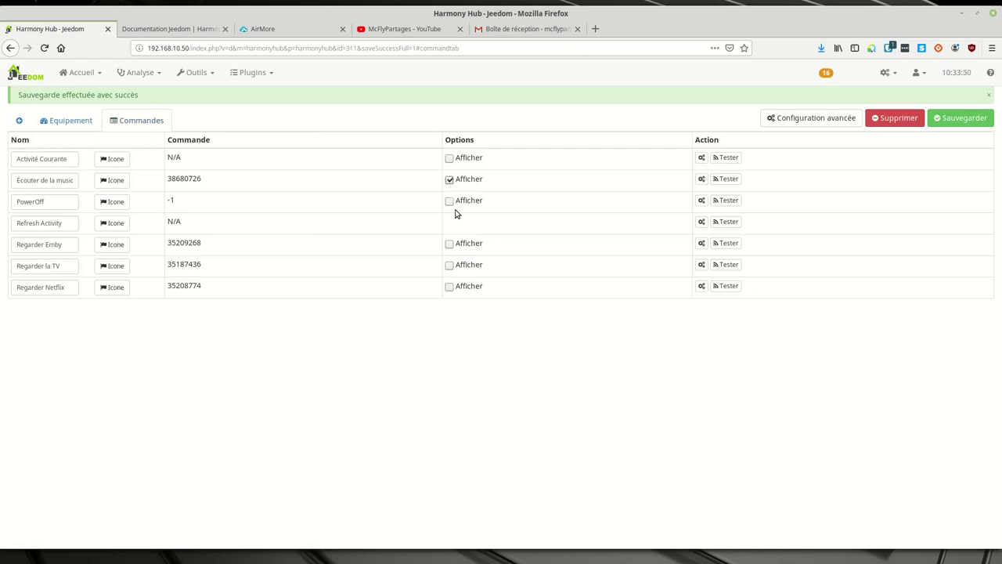
left_click(450, 203)
left_click(450, 288)
left_click(450, 288)
left_click(964, 117)
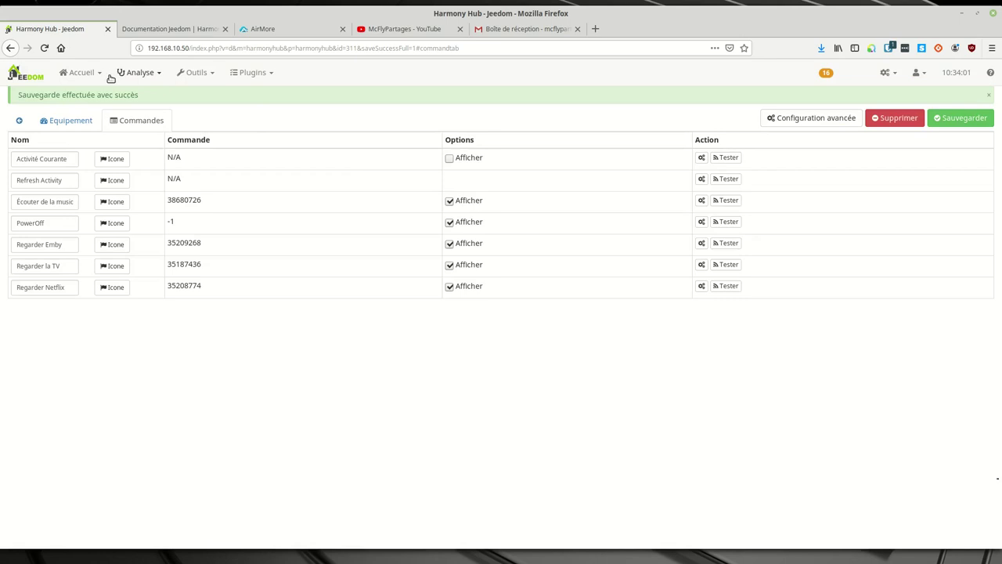
Step: Open the Salon dashboard and check the Activités Multimedia tile
left_click(97, 74)
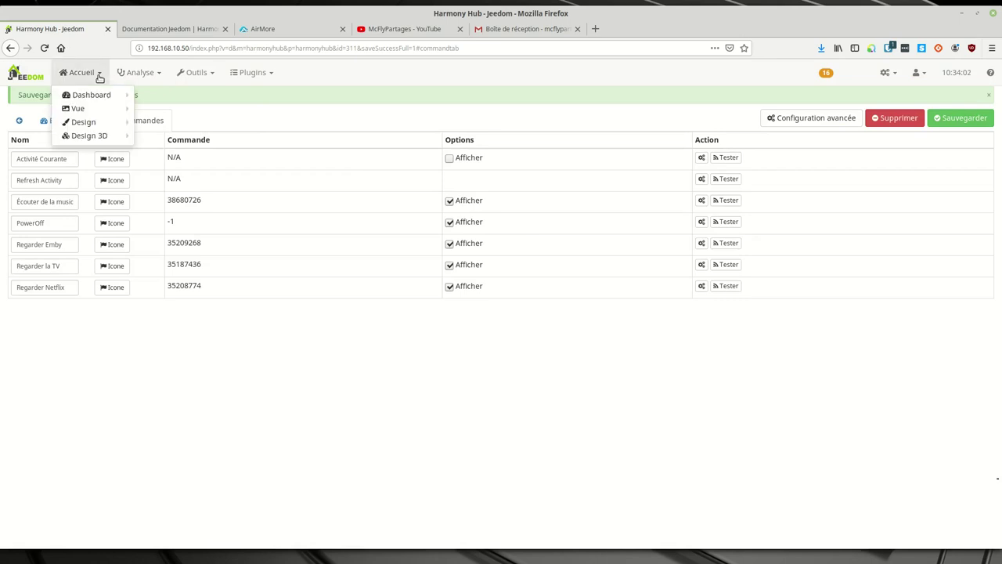
mouse_move(92, 95)
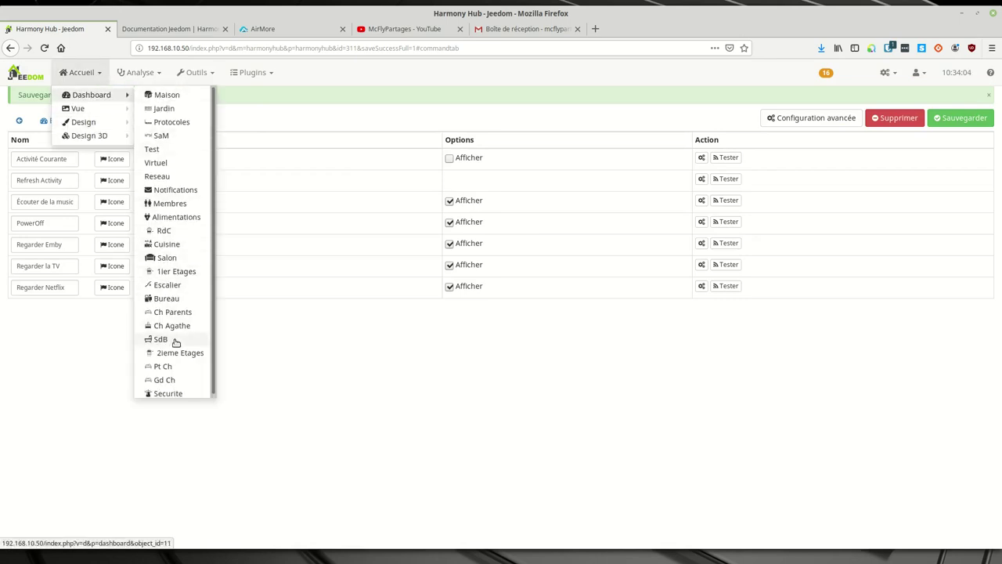
left_click(166, 259)
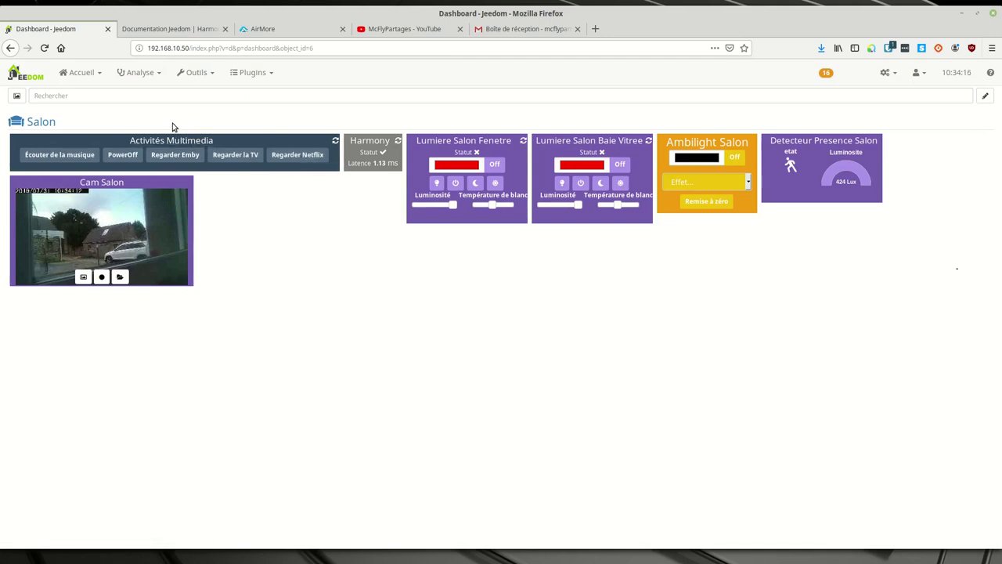
Step: Go back to the Harmony Hub plugin's equipment page and add an equipment named TV
left_click(249, 73)
mouse_move(278, 125)
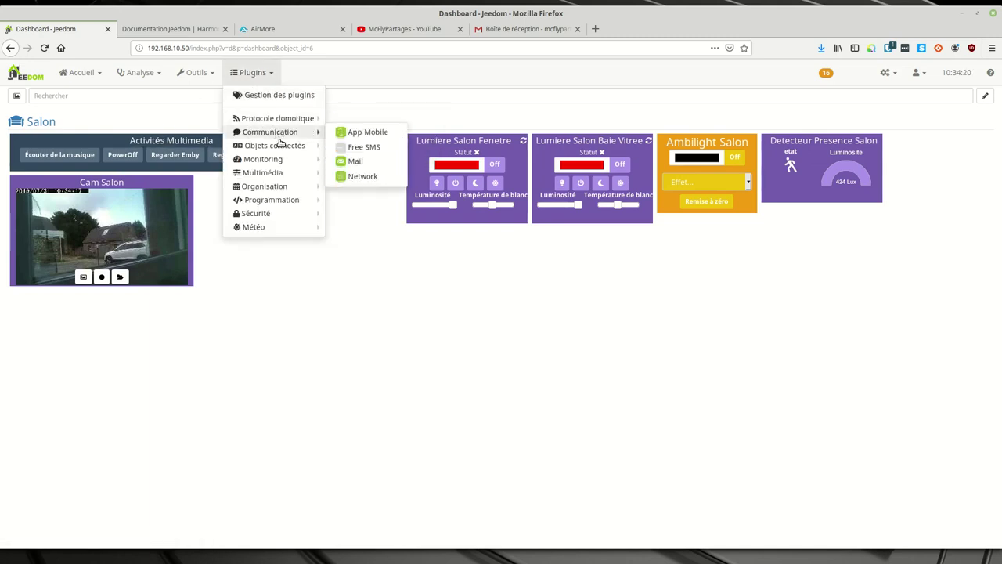
mouse_move(276, 171)
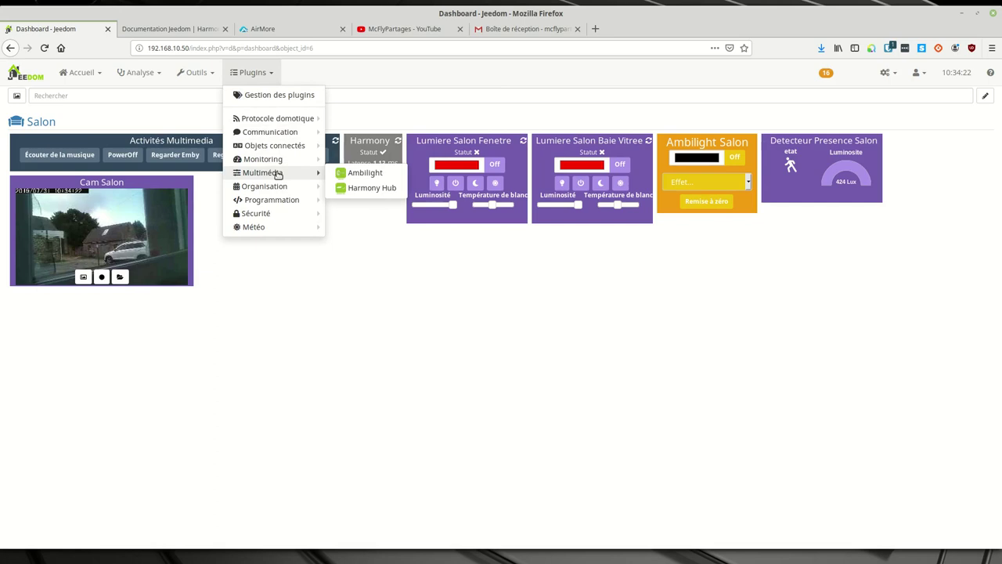
left_click(372, 188)
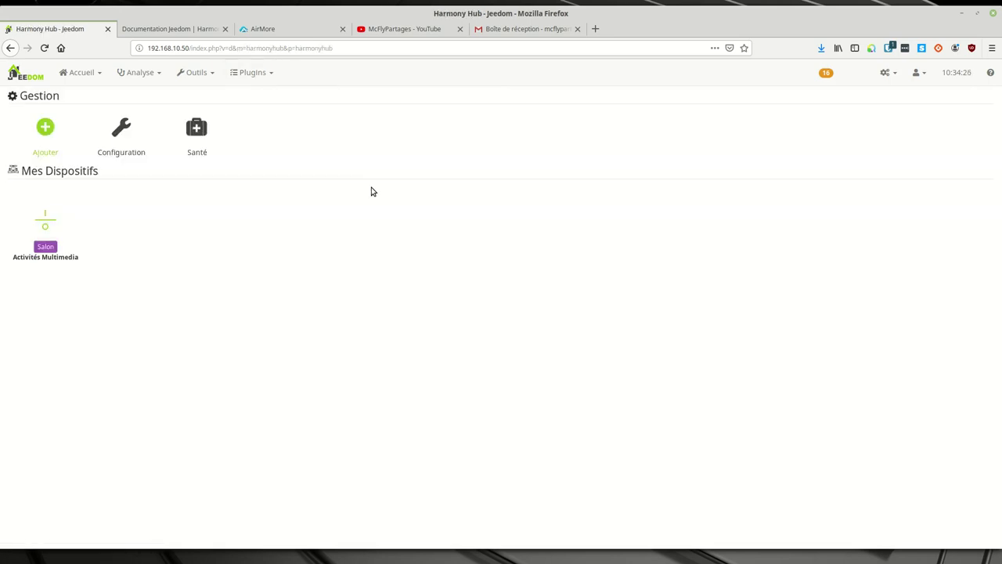
left_click(46, 130)
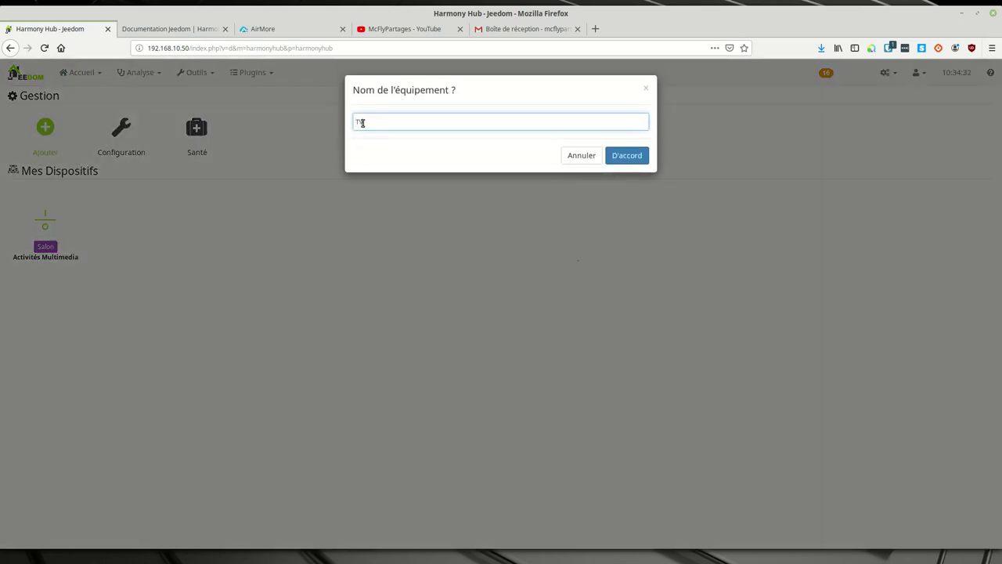
left_click(629, 160)
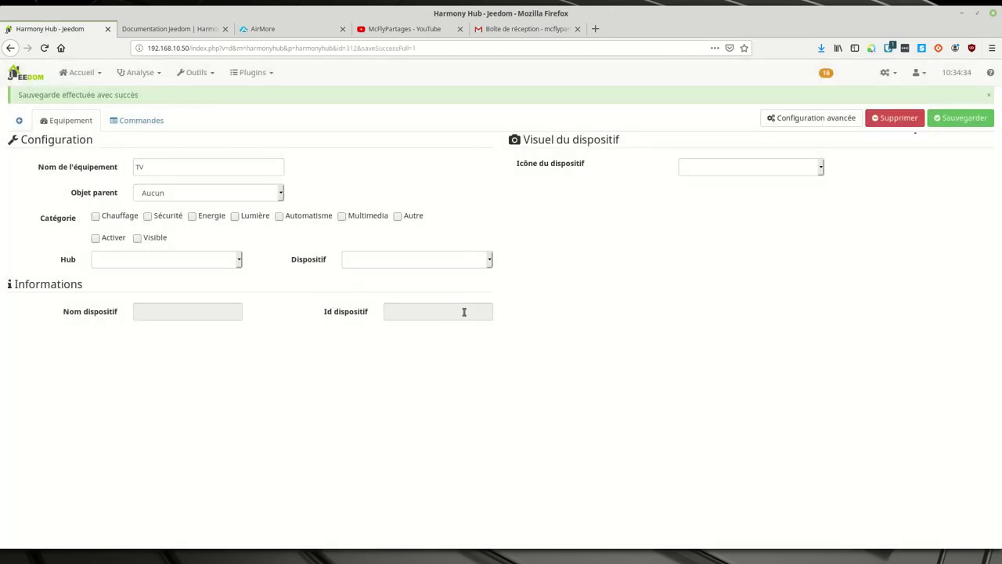
Step: Set the TV equipment's parent object to Salon, make it active and visible, and select hub 192.168.10.3
left_click(226, 195)
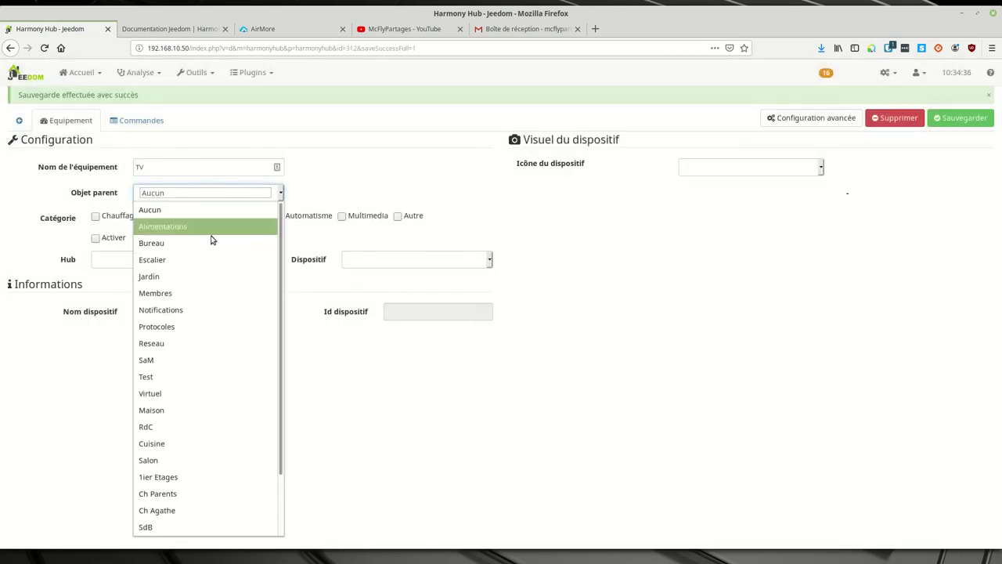
left_click(151, 459)
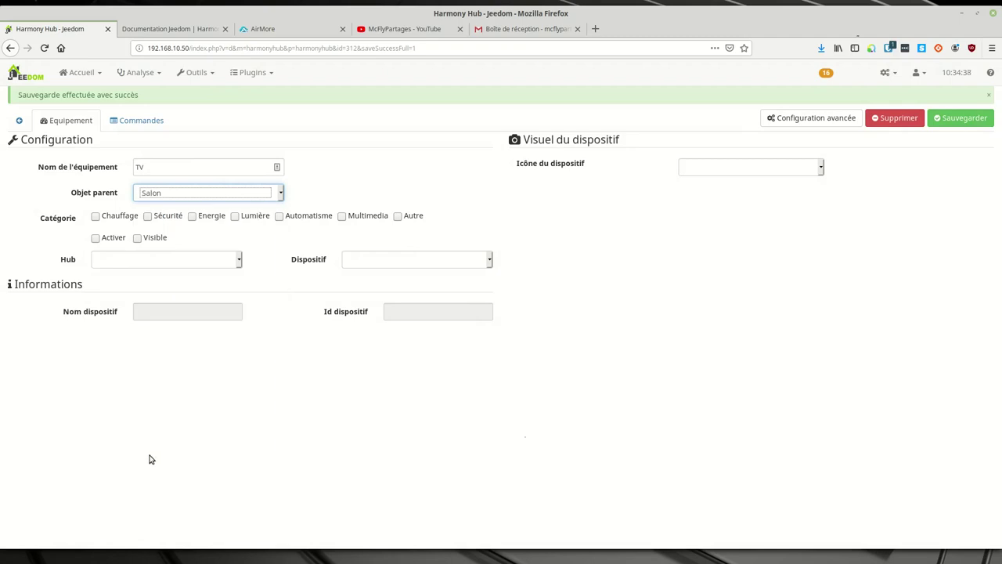
left_click(95, 238)
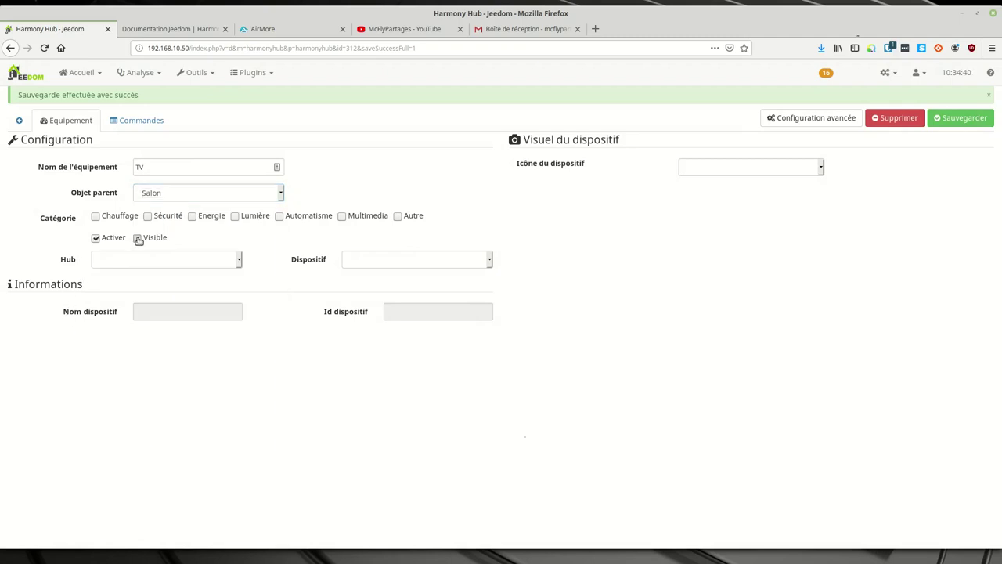
left_click(146, 258)
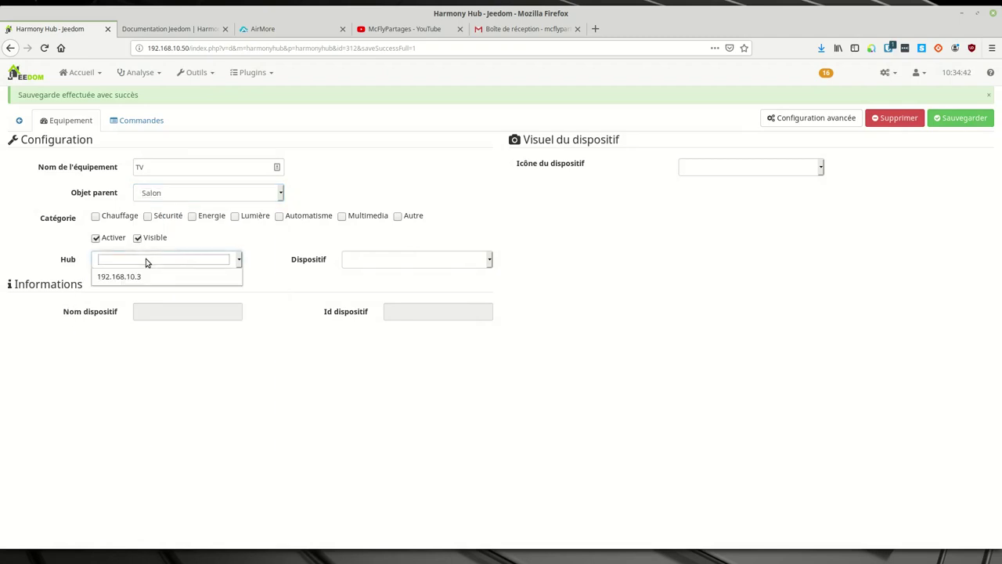
left_click(145, 277)
Step: Assign the Hisense TV device and the Télévision icon to the TV equipment and save it
left_click(450, 261)
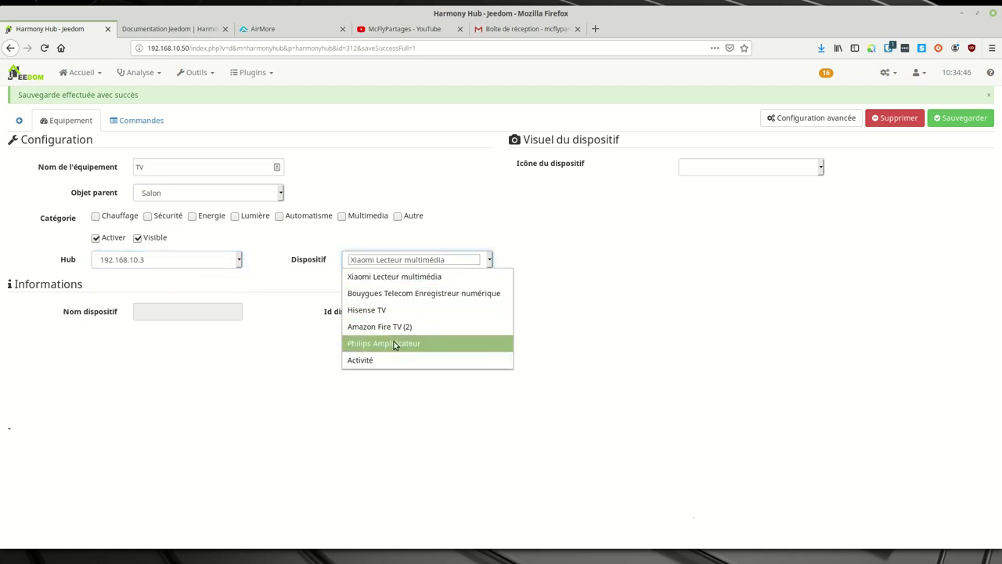
left_click(372, 310)
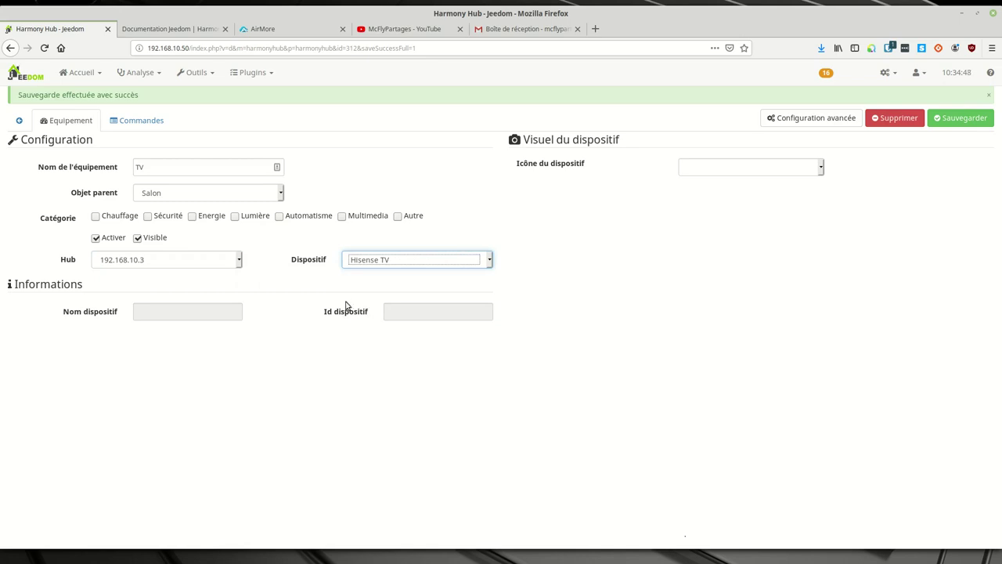
left_click(775, 167)
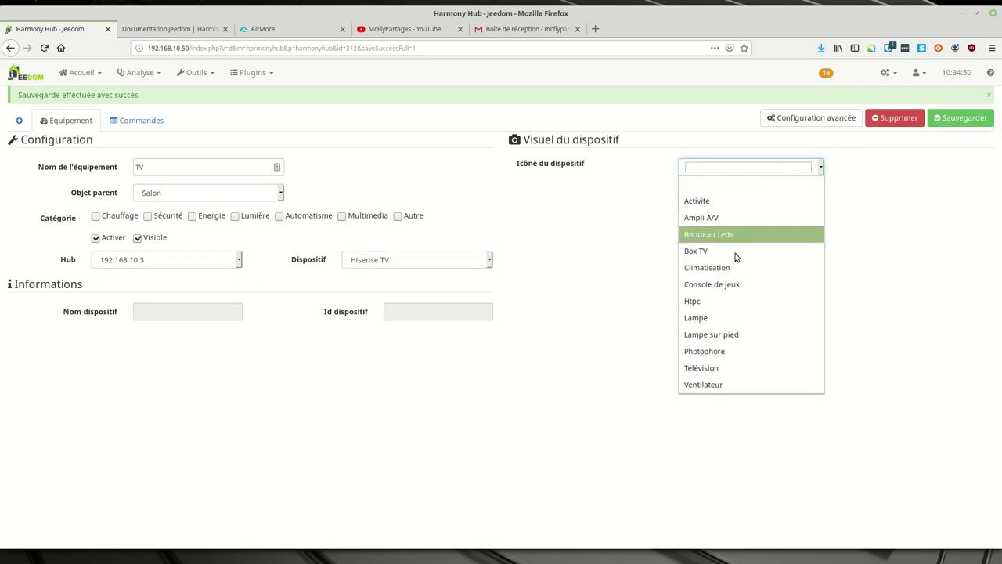
left_click(709, 367)
left_click(961, 118)
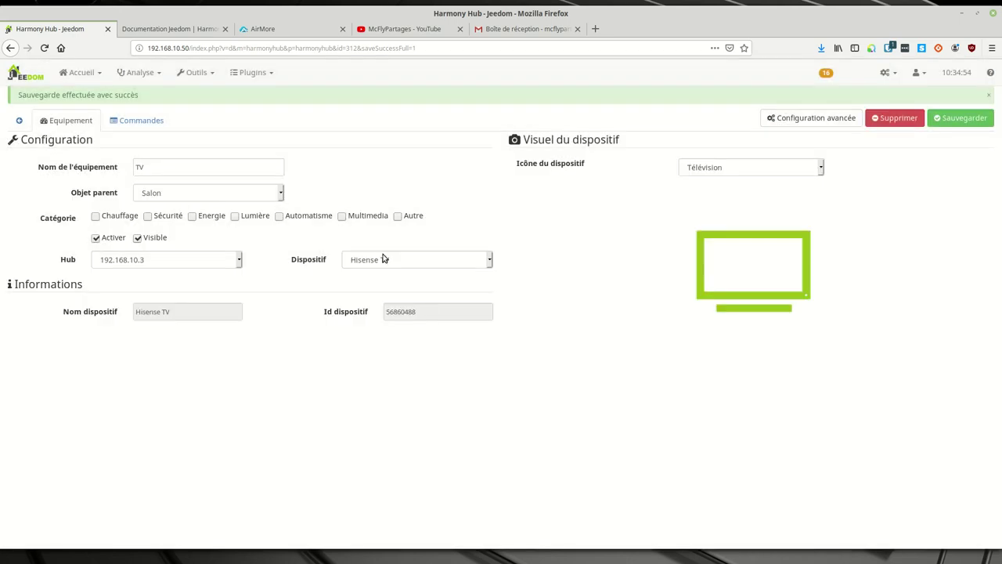
Step: Open the Salon dashboard and check the TV tile
left_click(82, 73)
mouse_move(90, 95)
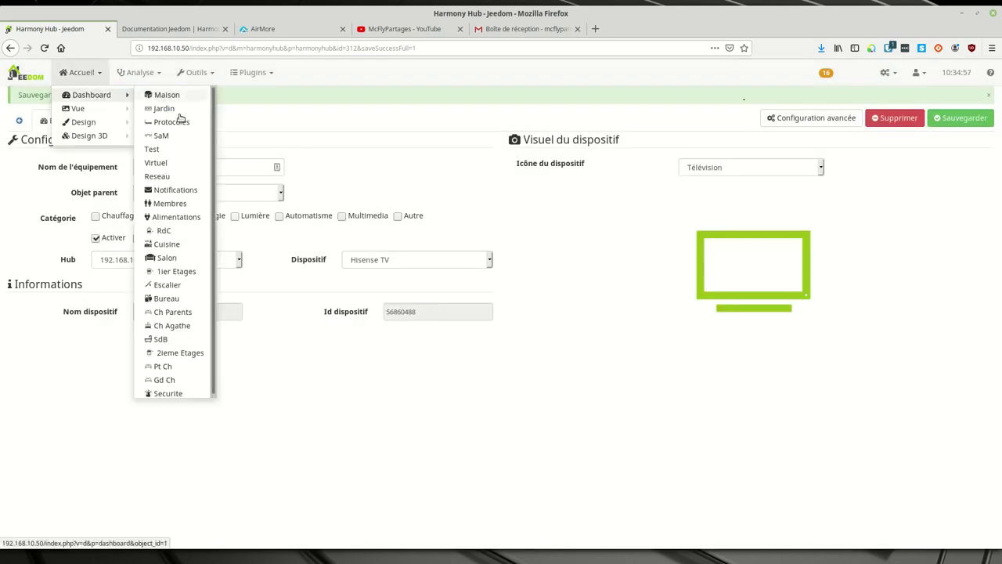
left_click(165, 257)
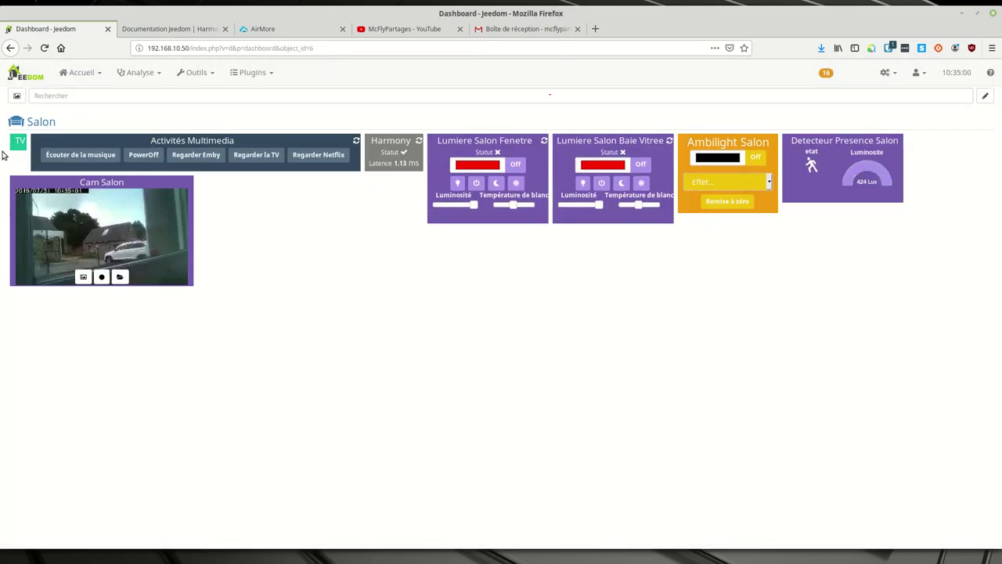
Step: Return to the Harmony Hub plugin's equipment page and open the command list of the TV equipment
left_click(252, 72)
mouse_move(274, 151)
mouse_move(280, 174)
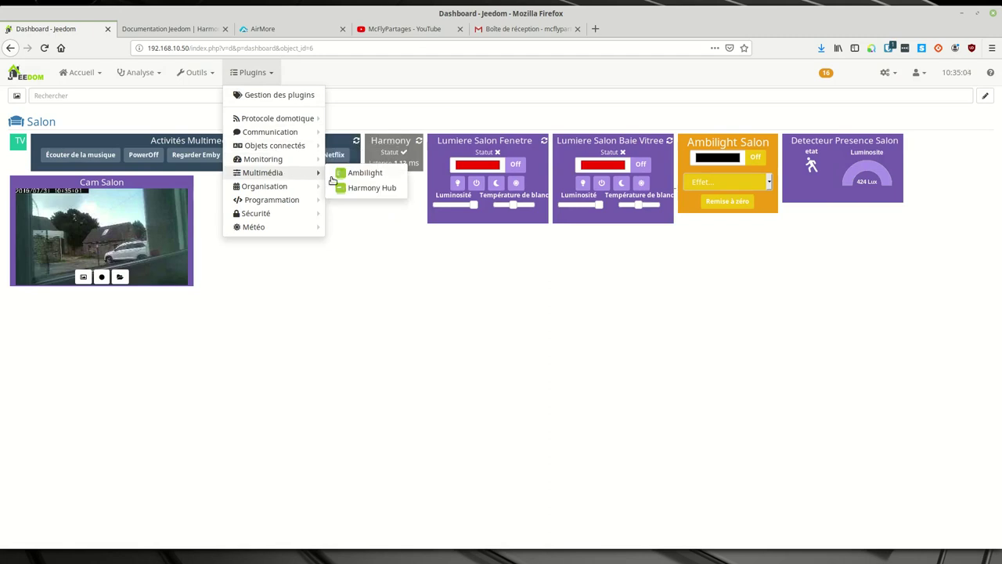
left_click(365, 192)
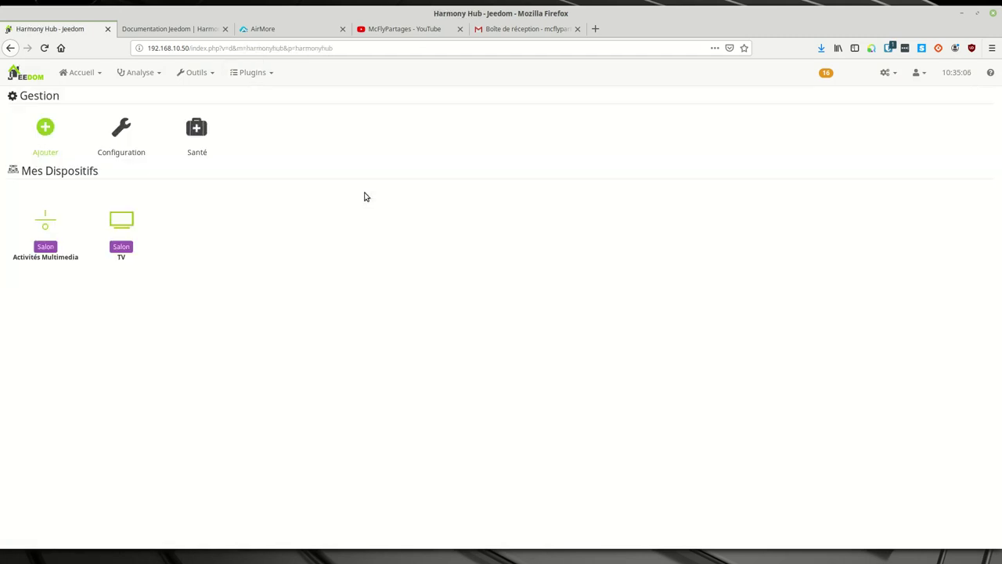
left_click(136, 225)
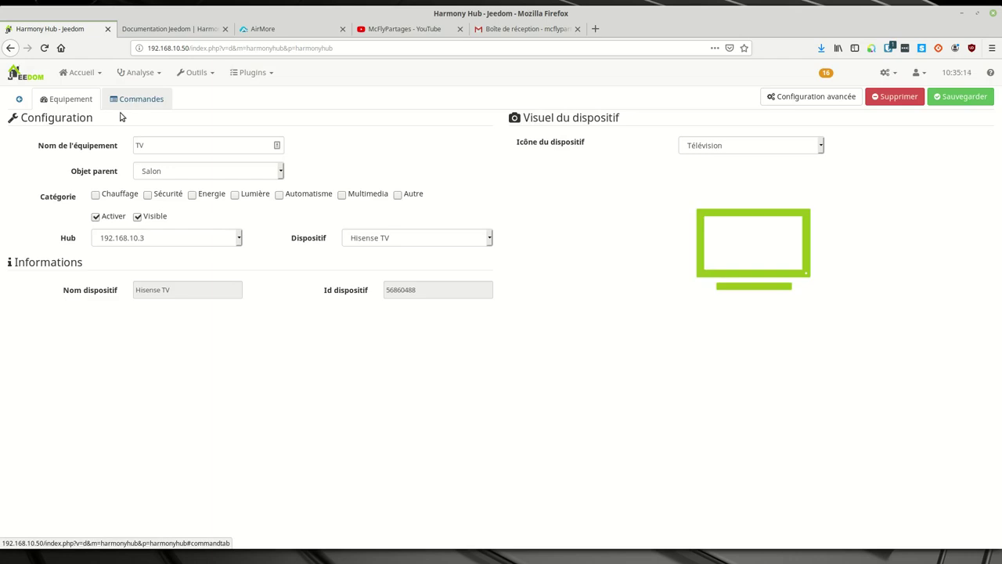
left_click(19, 99)
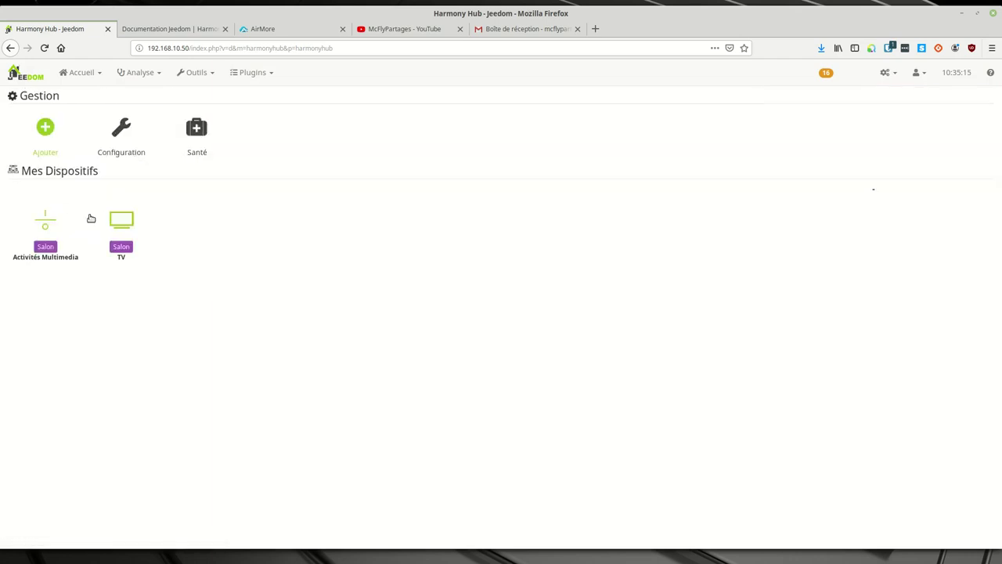
left_click(122, 236)
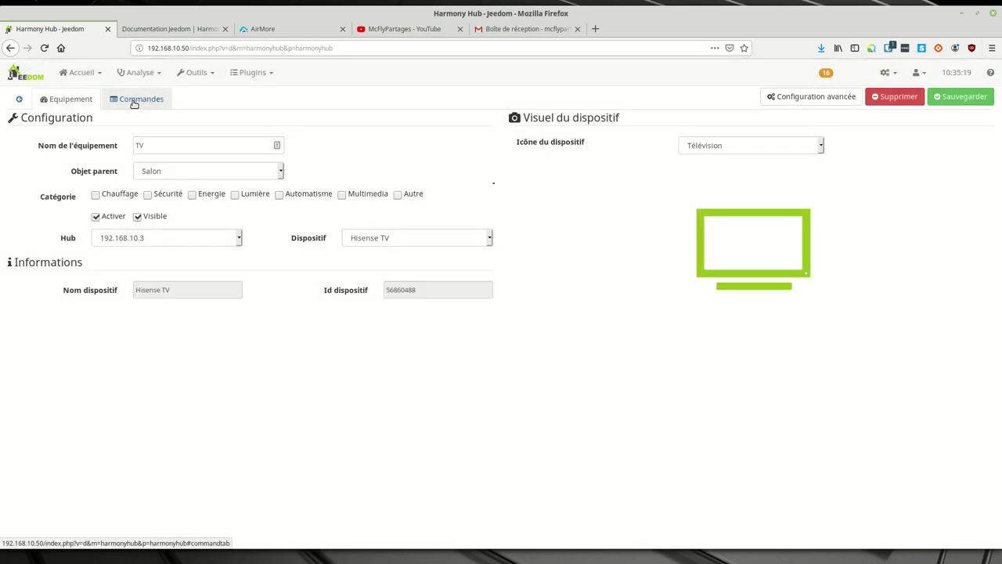
left_click(133, 100)
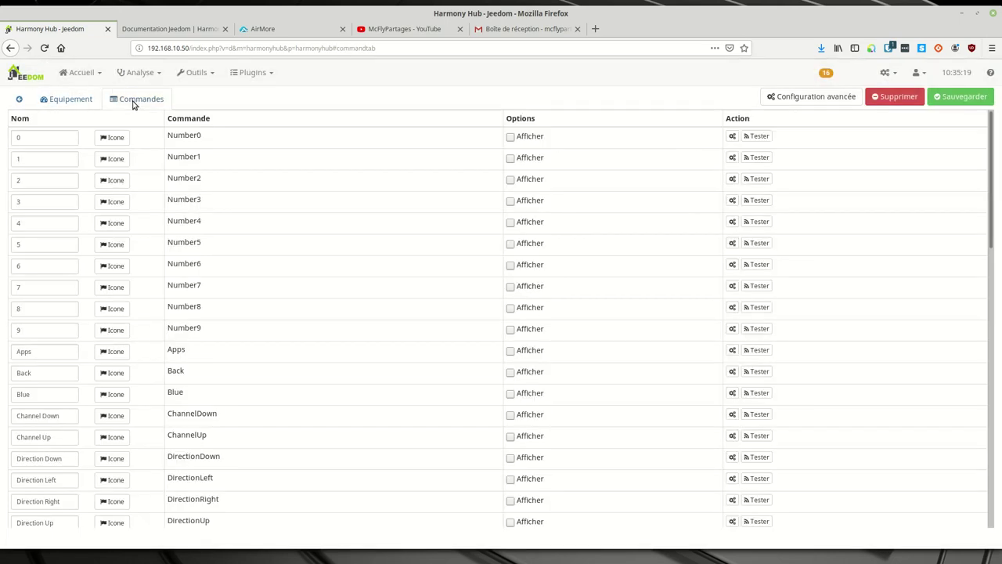
Step: Enable display of the number commands 0 through 9 for the TV equipment
left_click(510, 138)
left_click(510, 179)
left_click(511, 200)
left_click(510, 222)
left_click(511, 243)
left_click(510, 265)
left_click(510, 286)
left_click(511, 310)
Step: Enable display of the Netflix and Youtube commands for the TV equipment
scroll(513, 332, "down", 5)
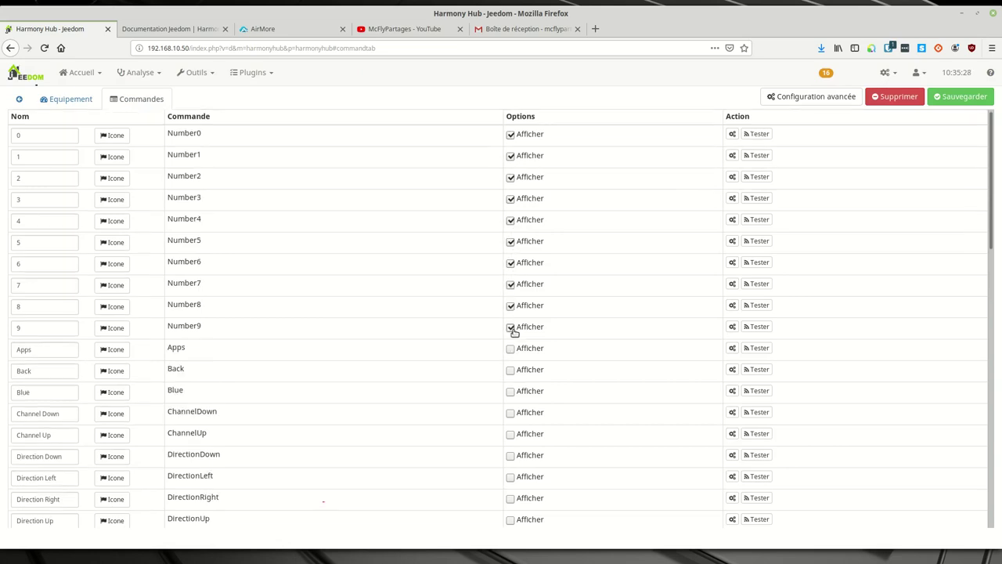
scroll(513, 327, "down", 4)
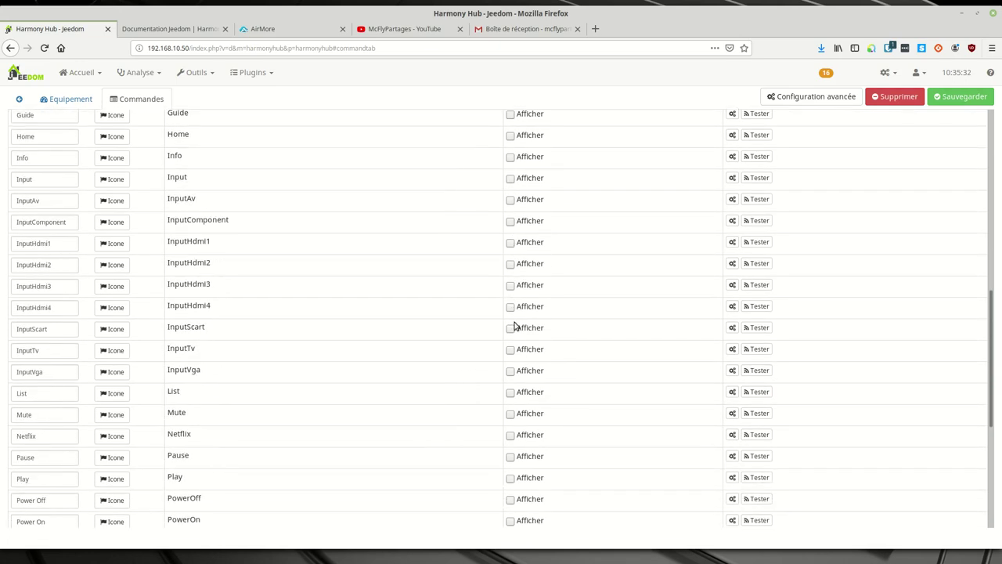
scroll(514, 327, "down", 3)
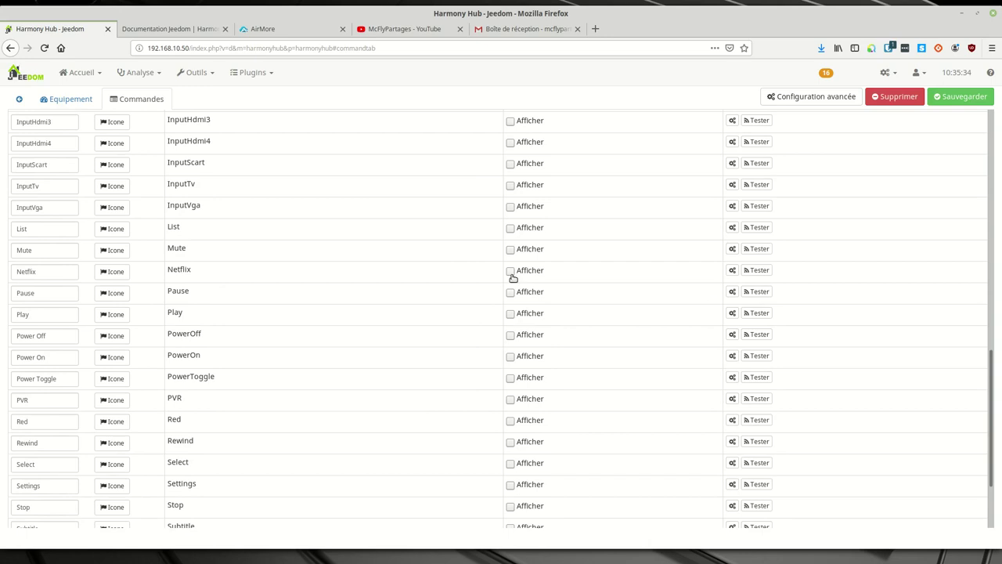
scroll(506, 451, "down", 2)
left_click(510, 505)
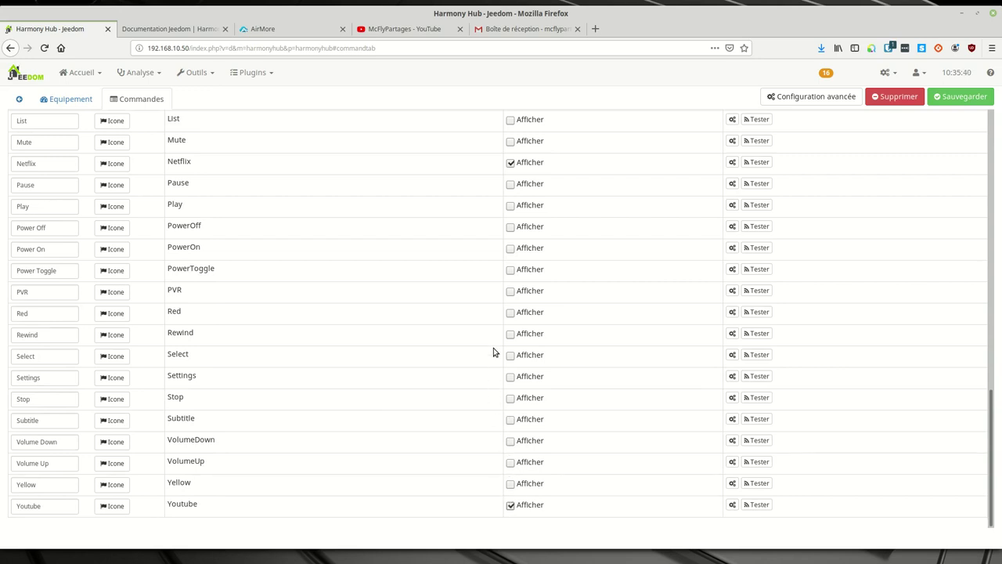
Step: Enable display of the Power Toggle, Mute and Input commands for the TV equipment and save it
scroll(493, 347, "up", 1)
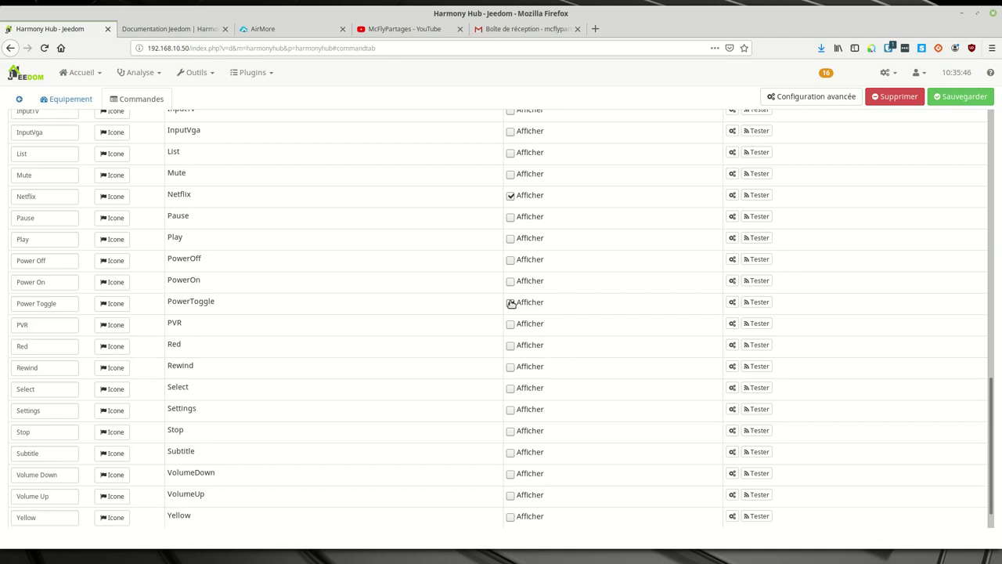
left_click(511, 303)
scroll(513, 309, "up", 4)
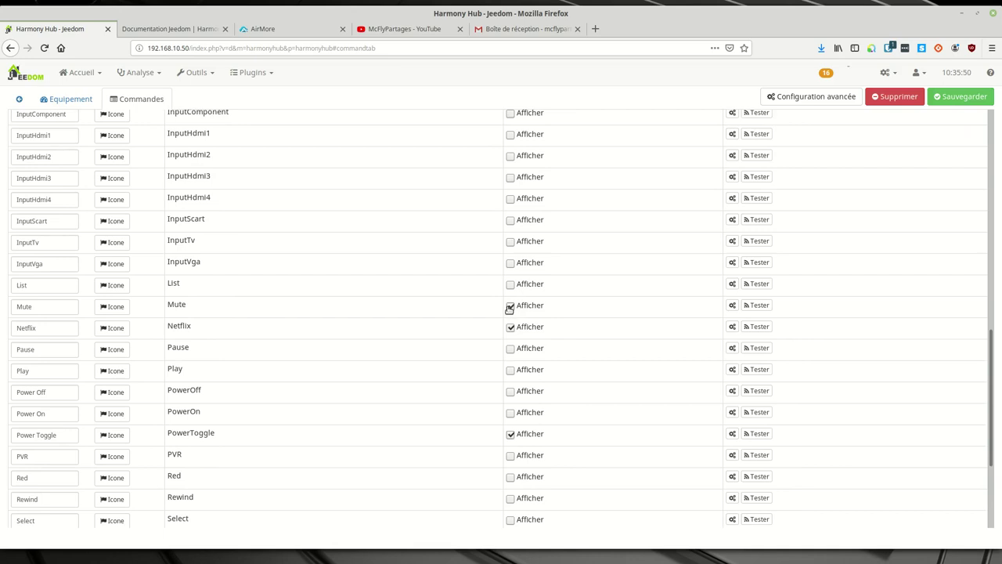
scroll(509, 308, "up", 3)
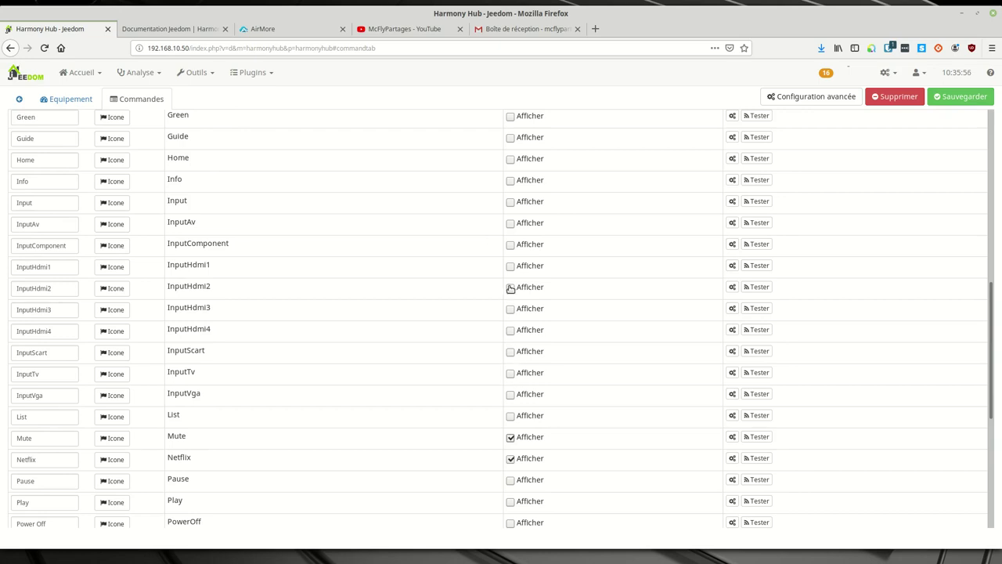
left_click(510, 204)
scroll(510, 205, "up", 3)
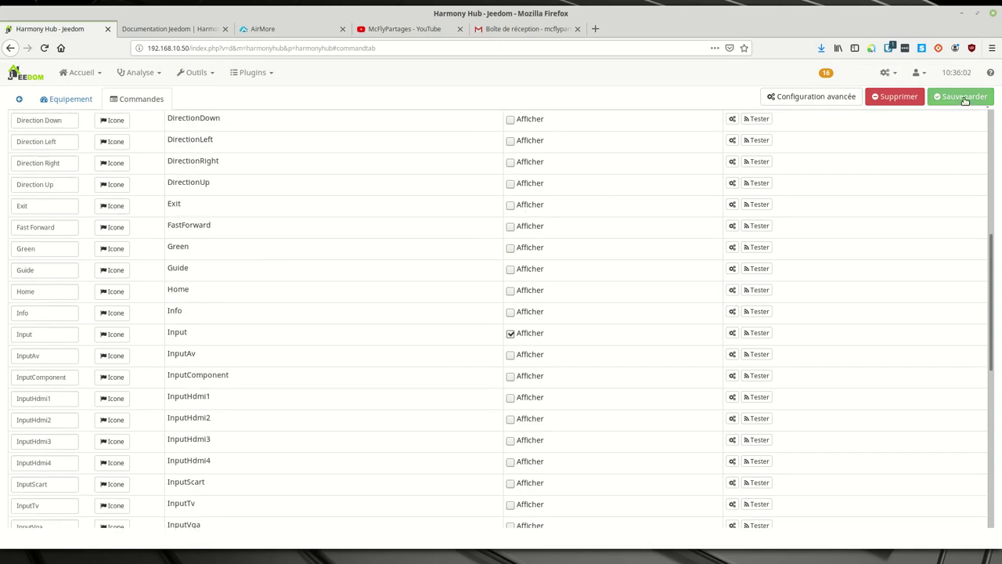
left_click(965, 98)
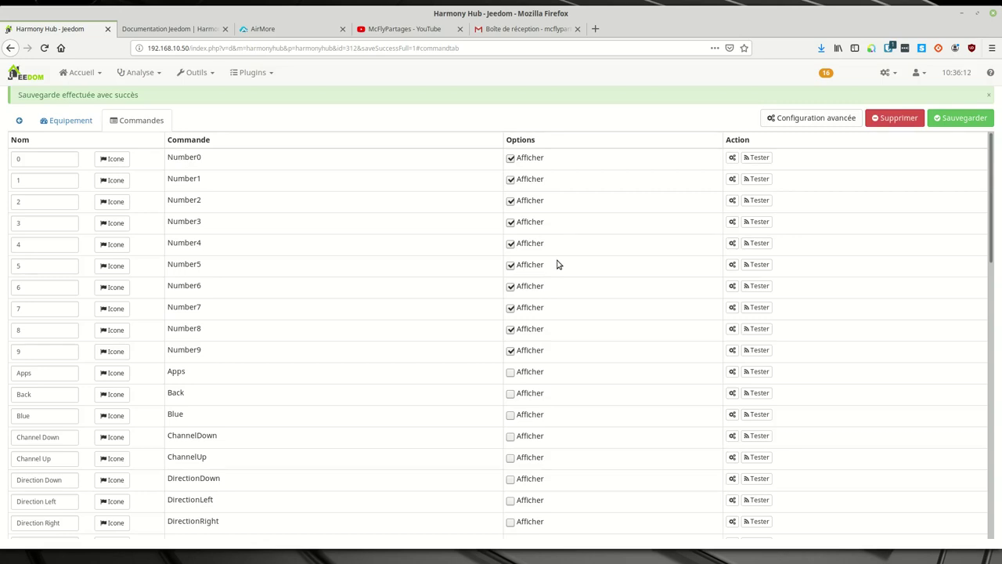
Step: Review the TV equipment's displayed commands and open the Salon dashboard in a new browser tab
scroll(212, 266, "down", 10)
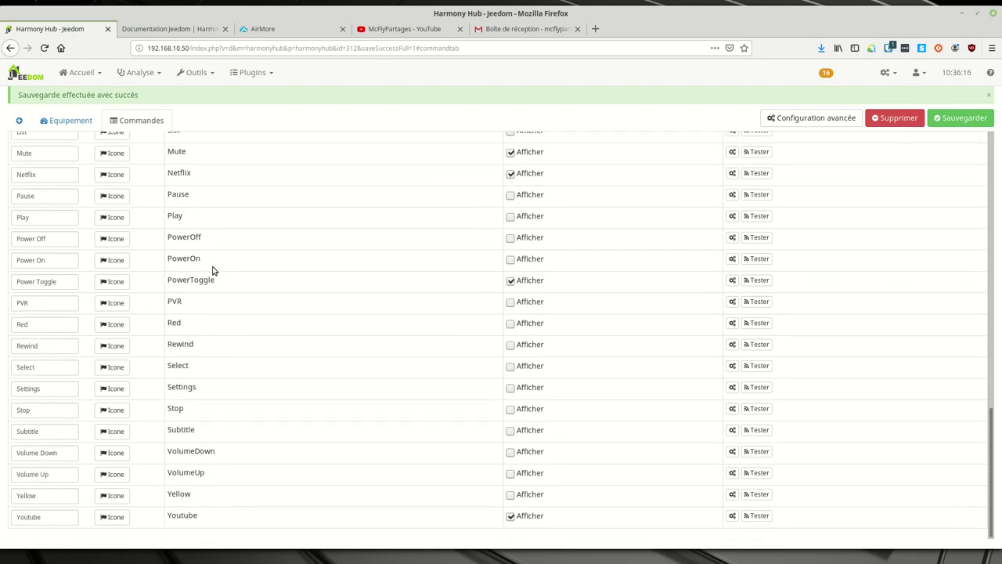
scroll(212, 266, "up", 10)
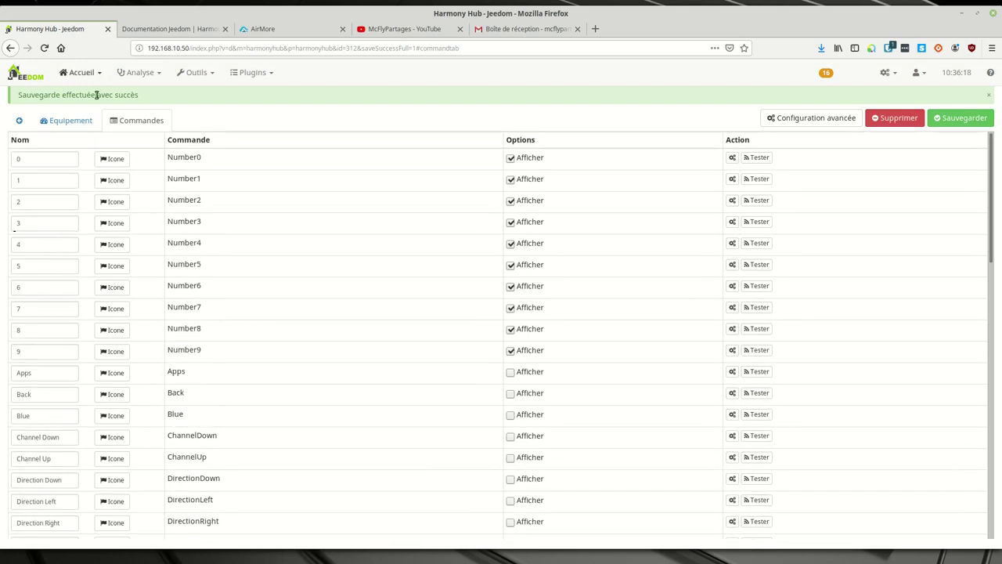
left_click(78, 122)
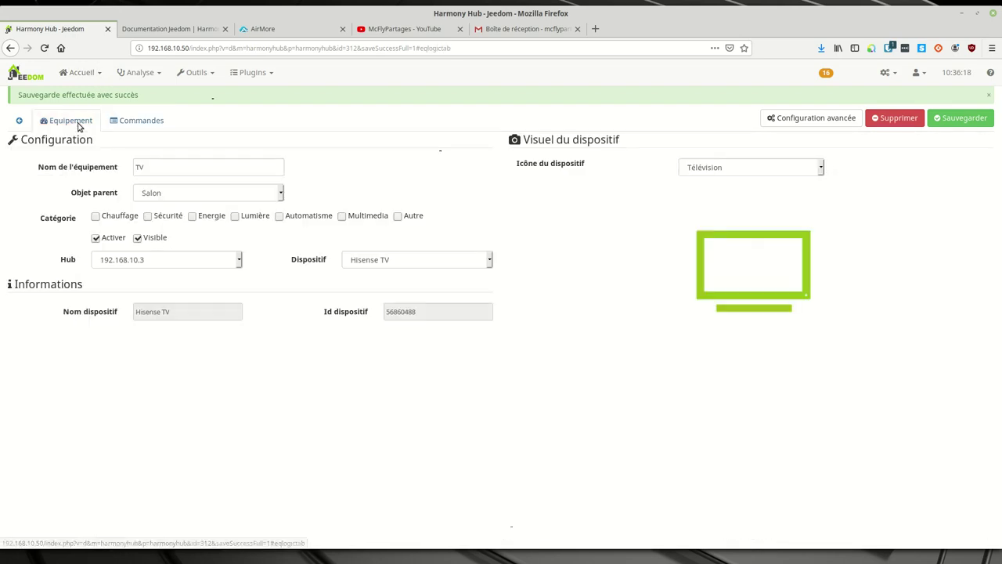
left_click(84, 73)
mouse_move(92, 94)
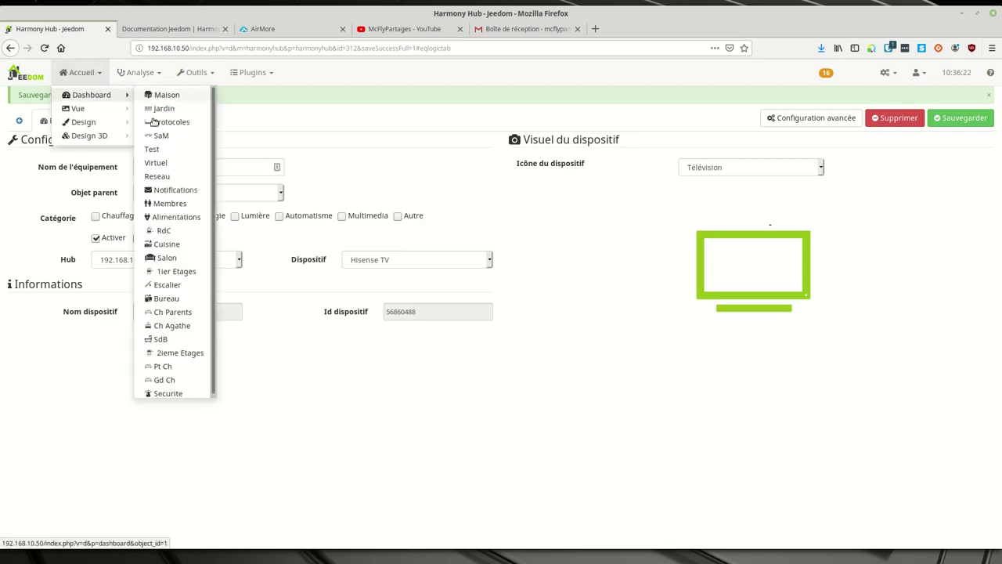
right_click(167, 258)
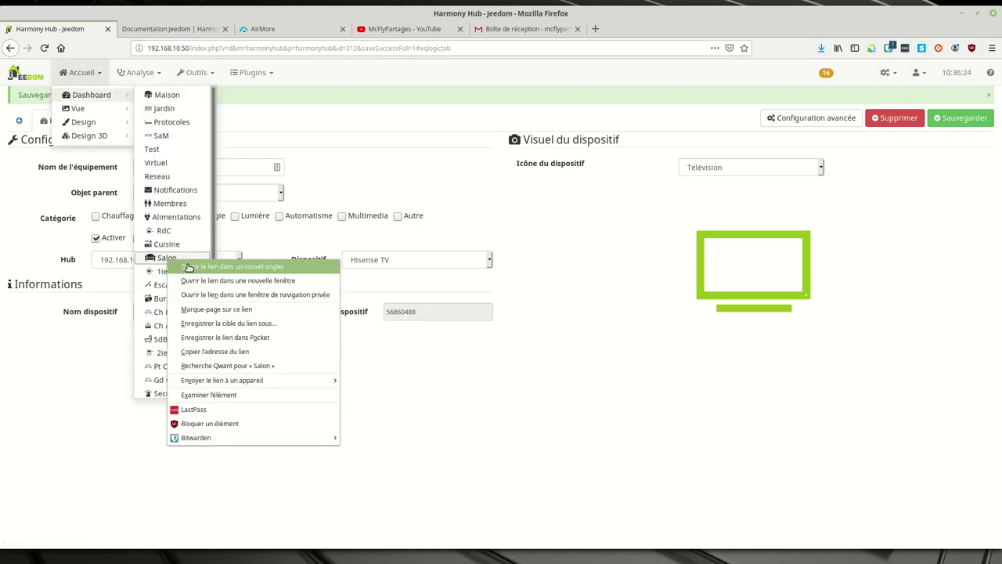
left_click(227, 267)
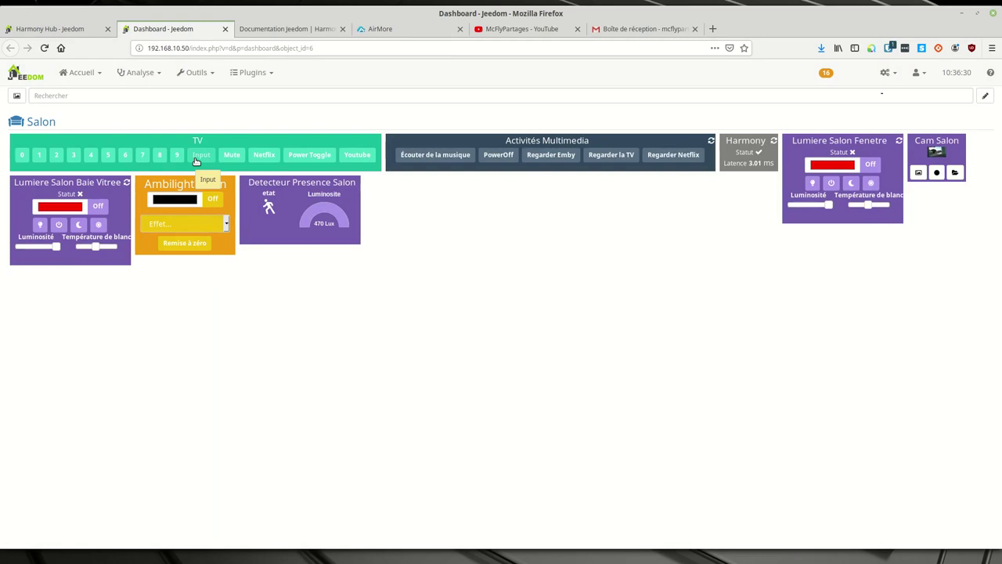
Step: In the TV equipment's advanced configuration, set the layout to Tableau with 5 rows and 3 columns and save it
left_click(43, 29)
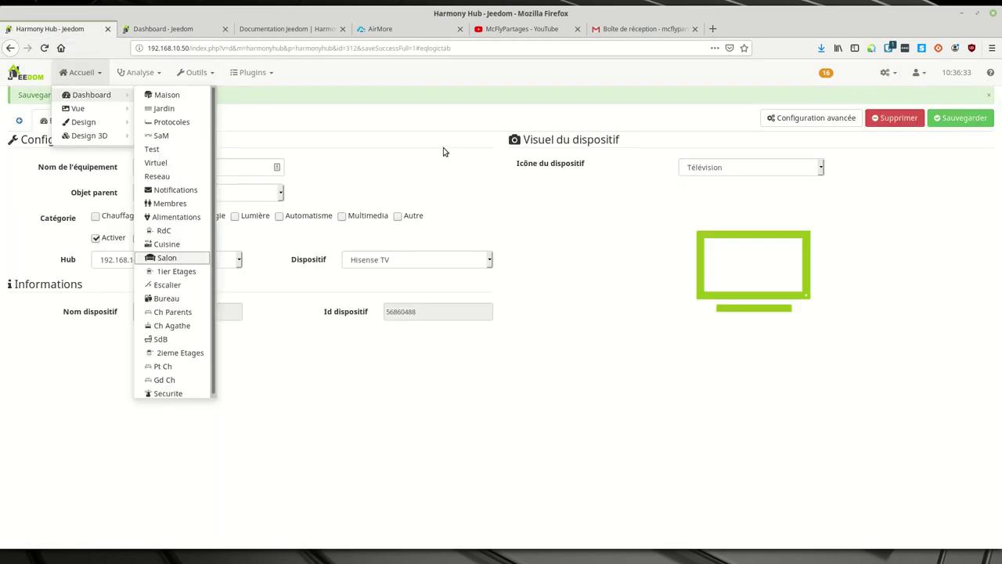
left_click(823, 117)
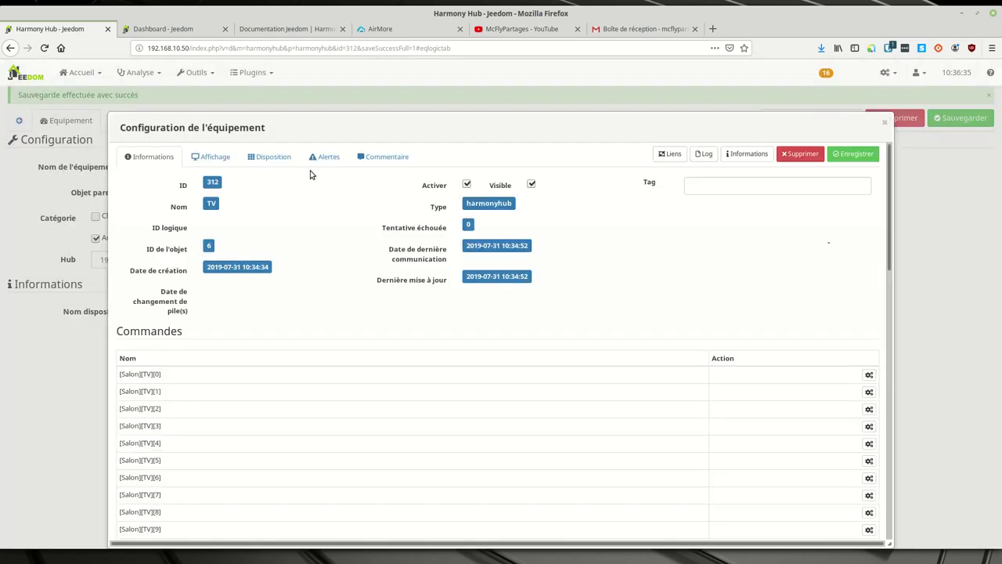
left_click(214, 159)
left_click(273, 157)
left_click(285, 213)
left_click(283, 245)
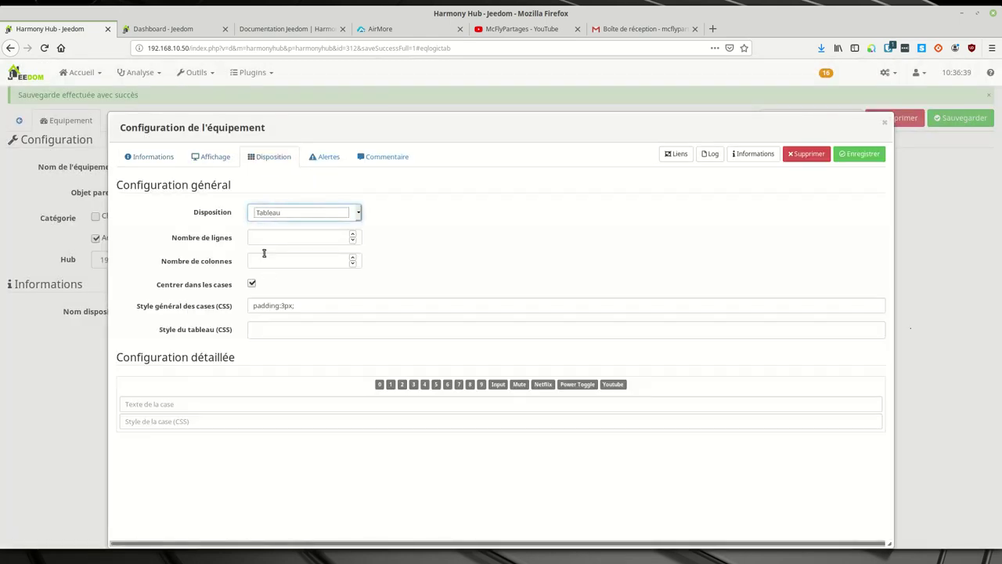
left_click(266, 236)
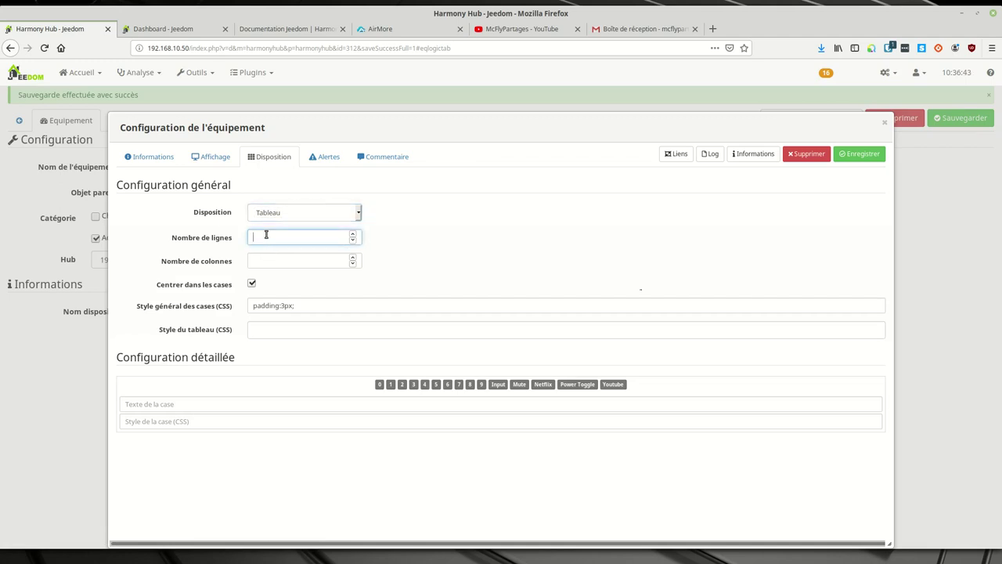
left_click(267, 259)
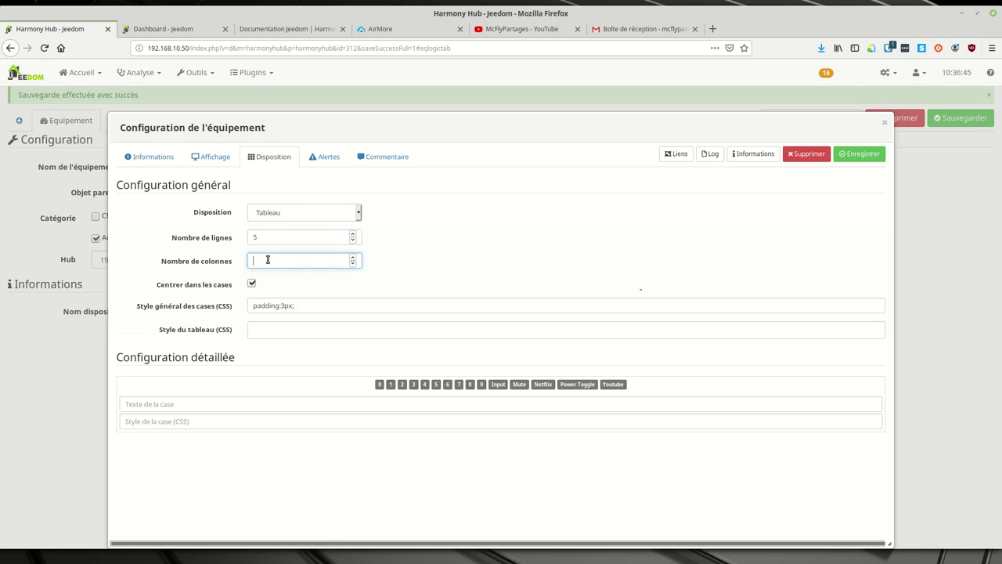
left_click(861, 154)
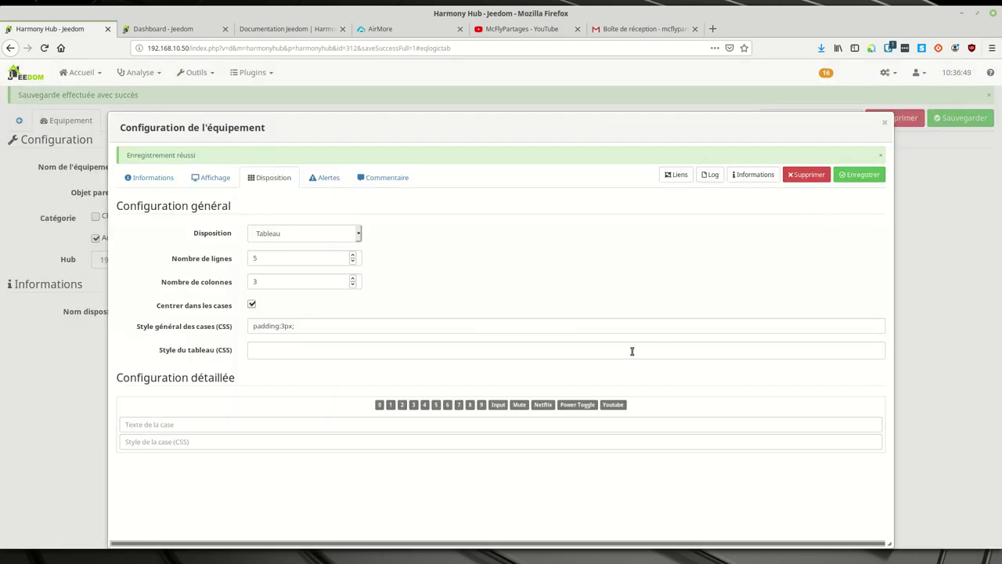
left_click(884, 123)
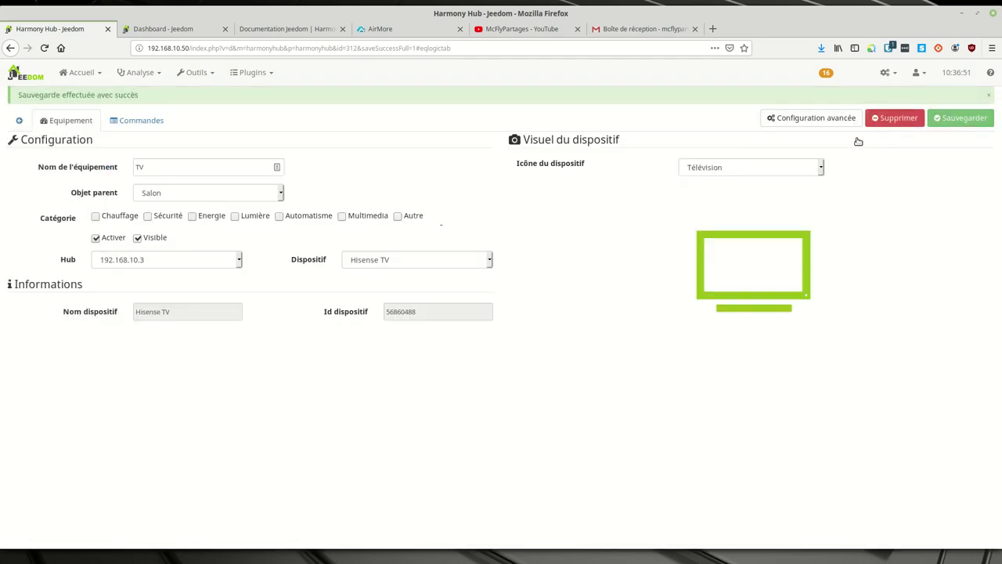
Step: Reopen the TV's layout grid, place commands 2 and 3 in the first row's remaining cells, and 4, 5 and 6 across the second row
left_click(791, 118)
left_click(274, 157)
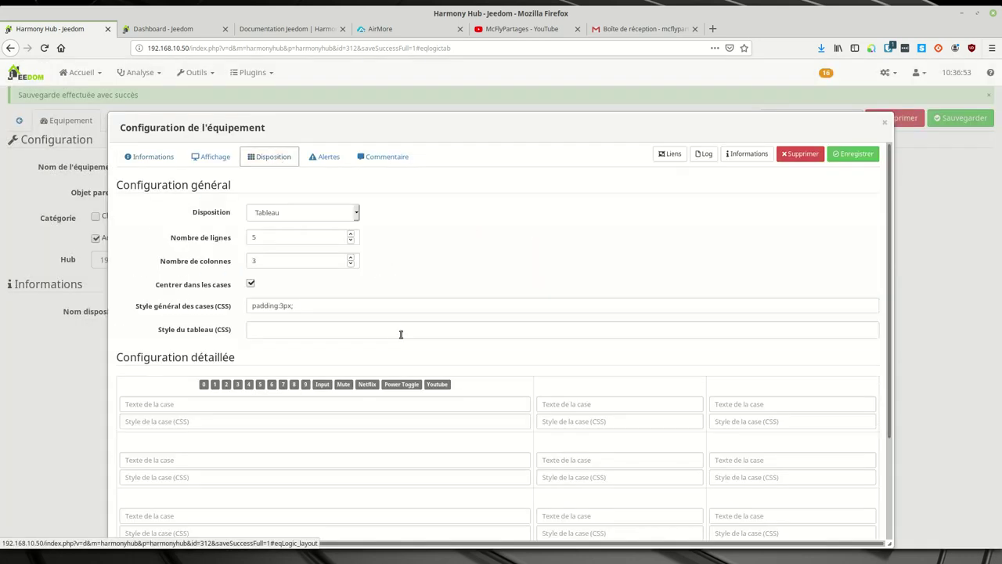
scroll(401, 334, "down", 3)
scroll(400, 334, "up", 1)
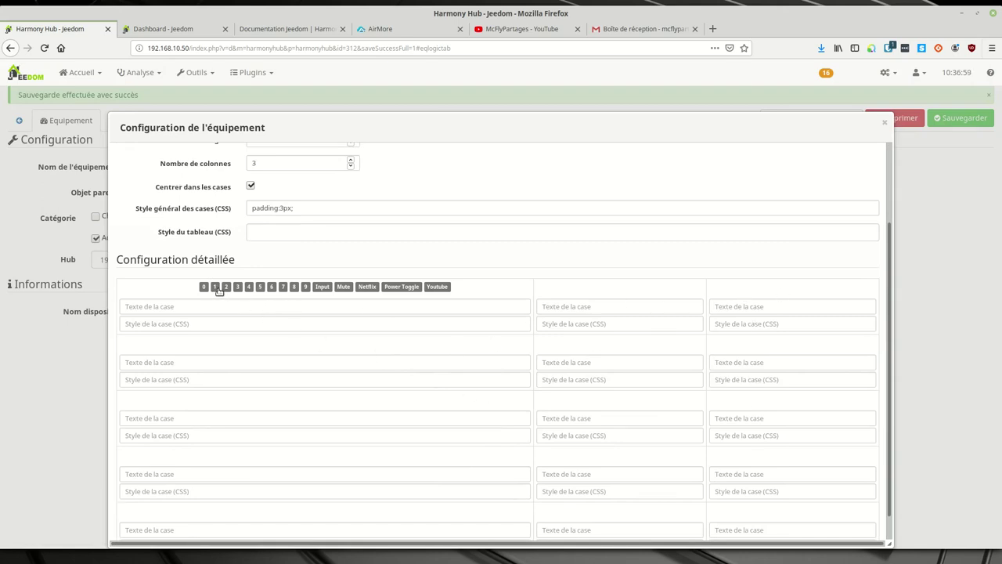
left_click_drag(226, 286, 588, 286)
left_click_drag(234, 286, 787, 289)
left_click_drag(228, 286, 256, 349)
left_click_drag(235, 290, 589, 342)
left_click_drag(235, 291, 780, 346)
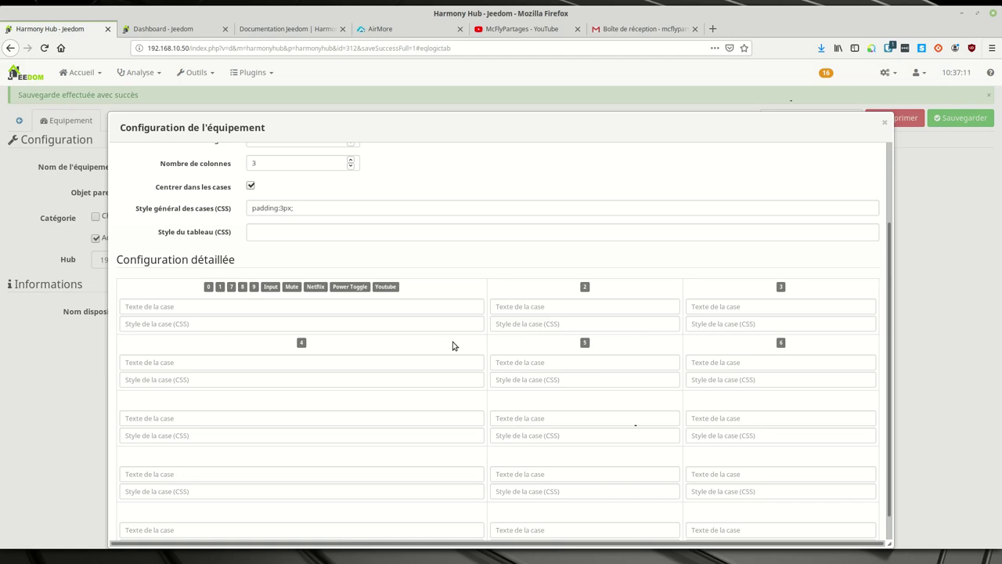
Step: Place commands 7, 8 and 9 across the third row of the layout grid and 0 in the fourth row's middle cell
left_click_drag(231, 288, 308, 403)
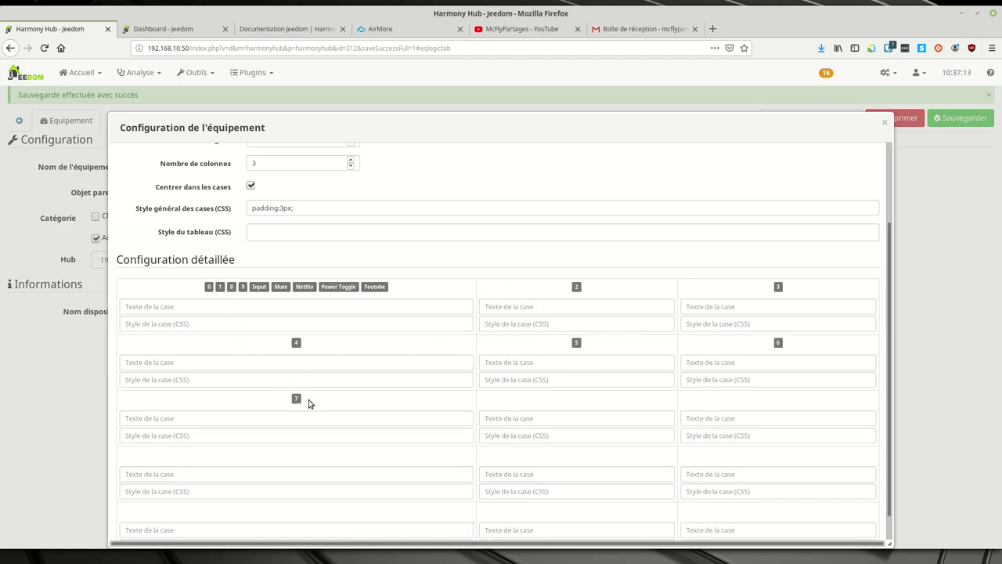
left_click_drag(231, 287, 580, 404)
left_click_drag(231, 286, 761, 403)
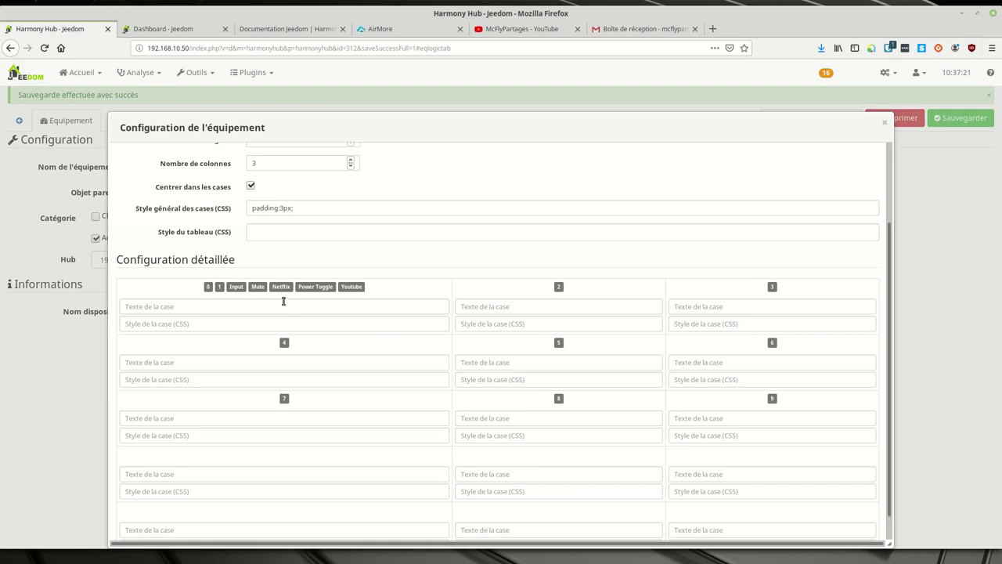
left_click_drag(208, 286, 548, 457)
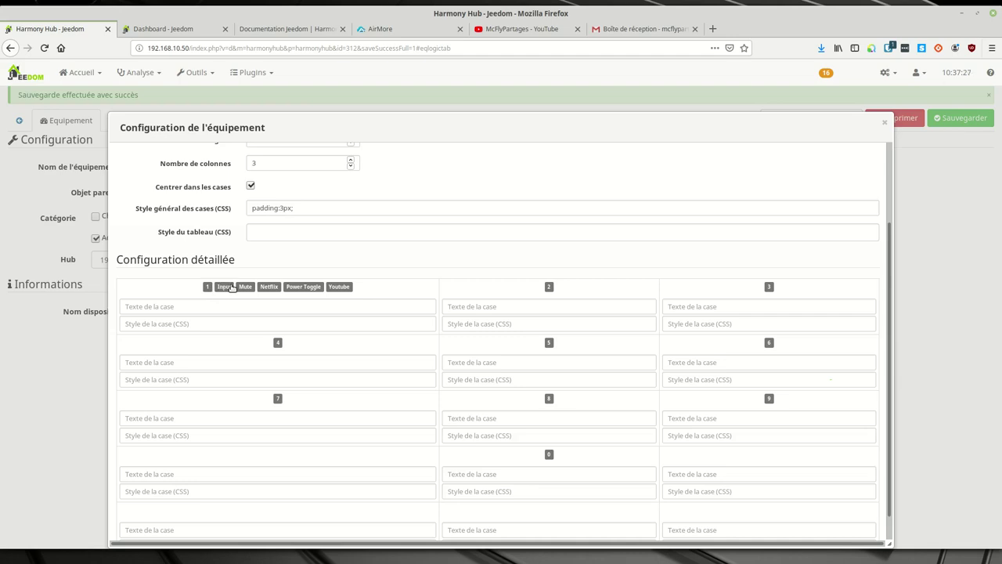
Step: Place the Mute command in the first cell of the fifth row and Input in that row's third cell
left_click_drag(241, 286, 523, 513)
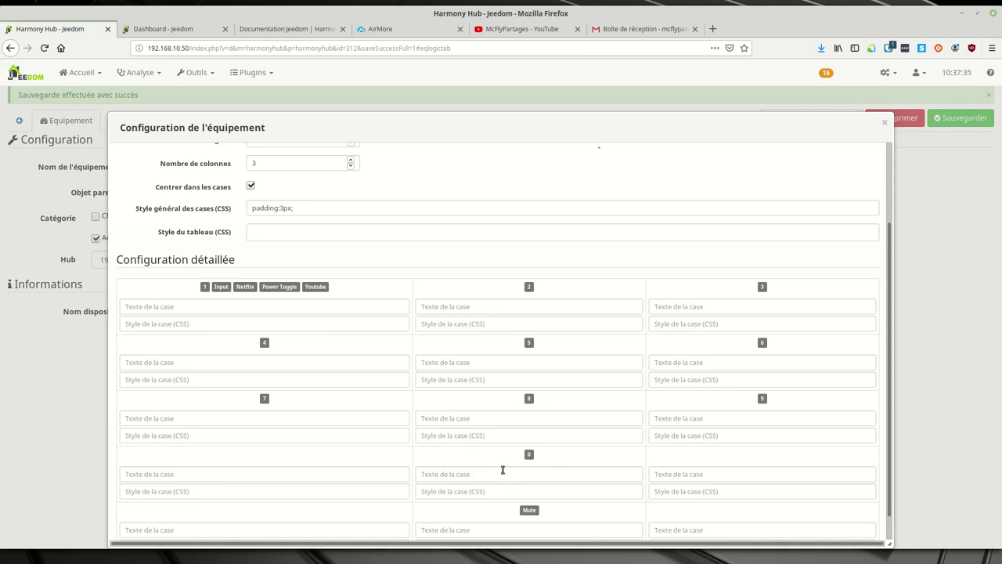
left_click_drag(531, 511, 334, 455)
left_click_drag(222, 287, 719, 462)
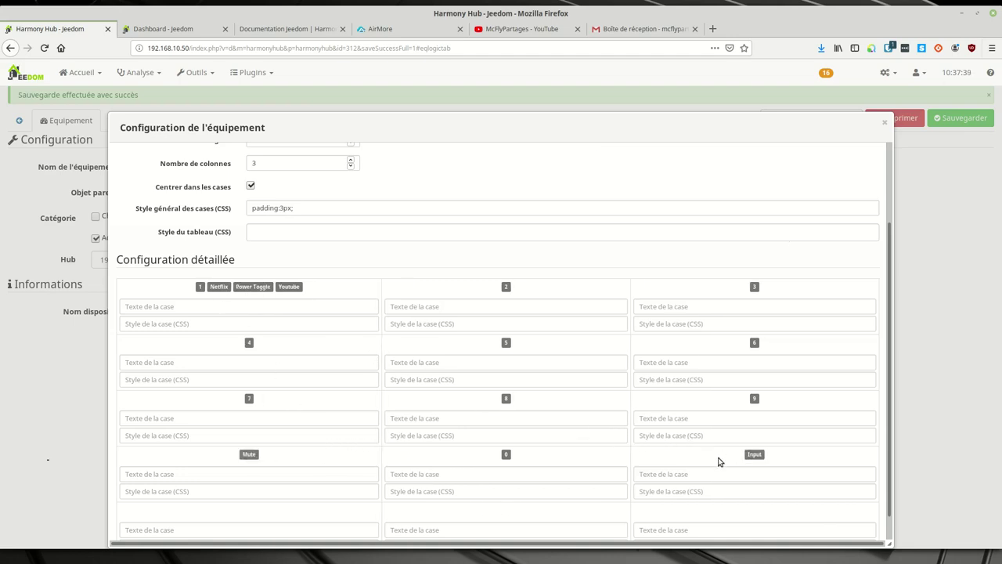
left_click_drag(253, 455, 306, 518)
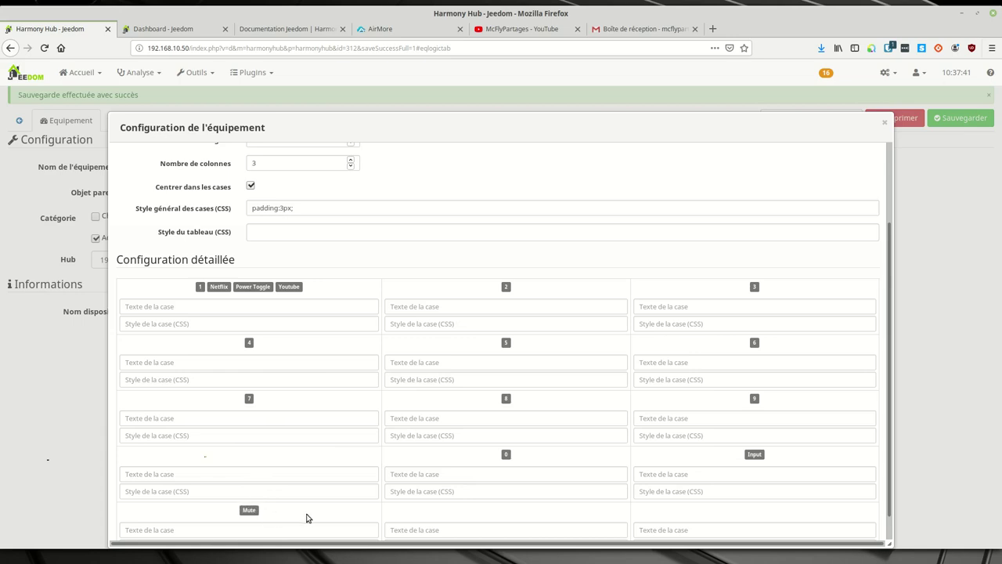
left_click_drag(754, 458, 760, 518)
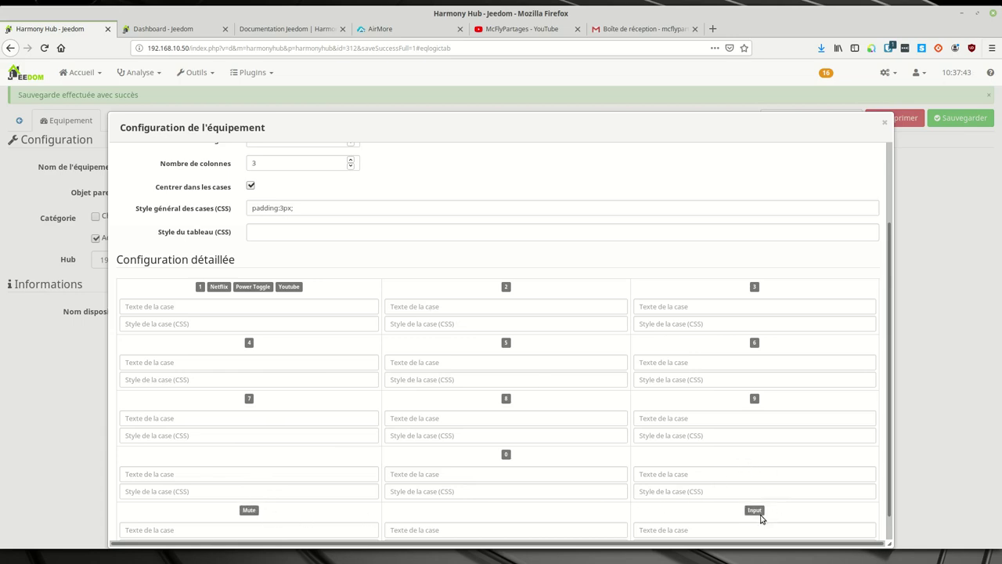
Step: Place Power Toggle in the fifth row's middle cell, Youtube and Netflix on either side of 0, and save the TV layout
left_click_drag(256, 288, 498, 515)
left_click_drag(261, 286, 249, 457)
left_click_drag(247, 287, 751, 456)
scroll(277, 362, "down", 1)
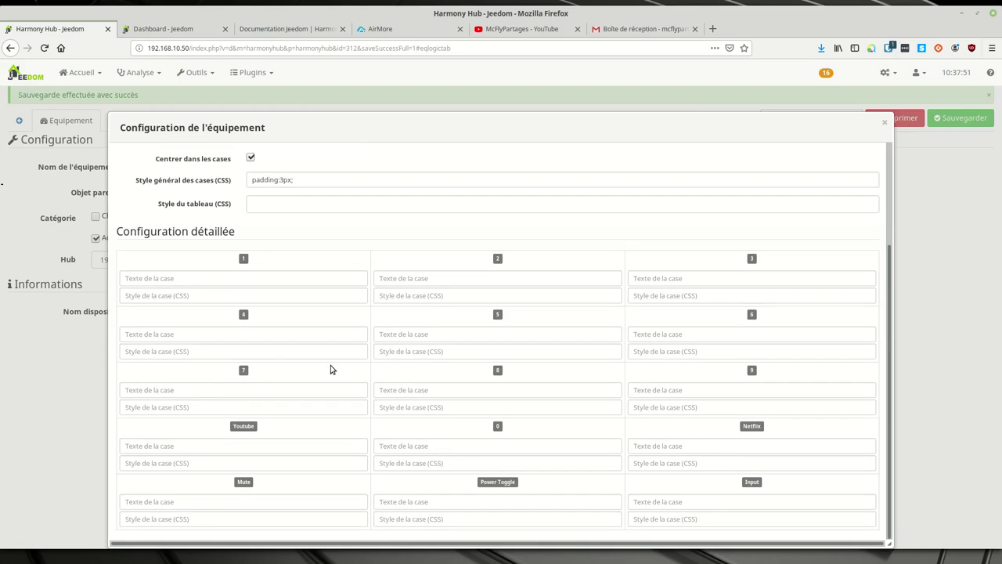
scroll(334, 375, "up", 3)
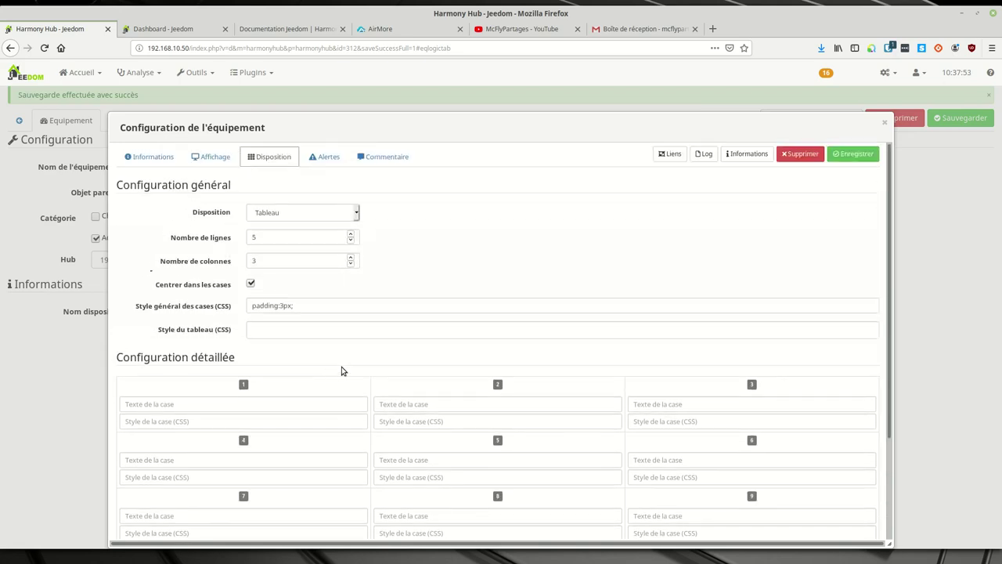
left_click(846, 156)
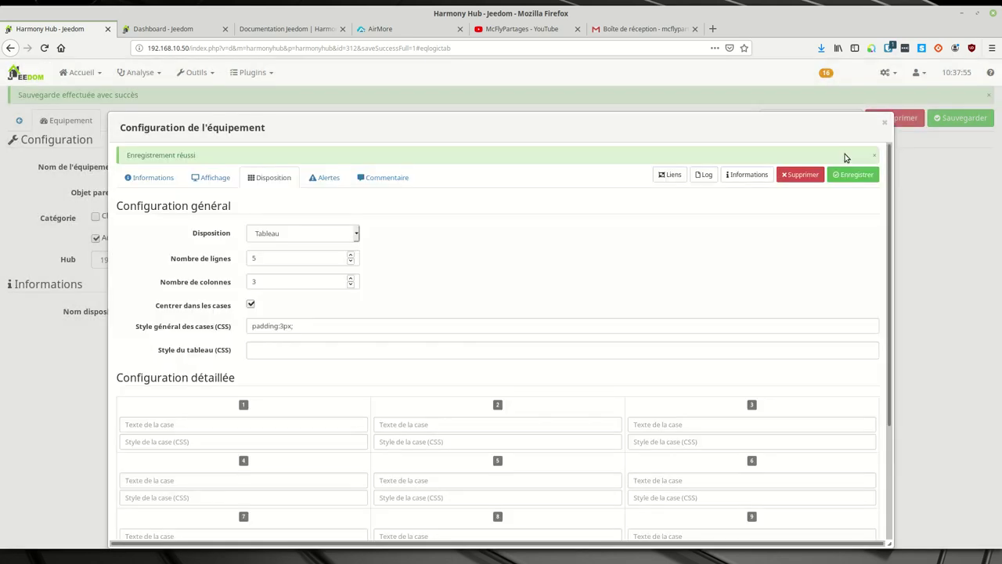
left_click(885, 125)
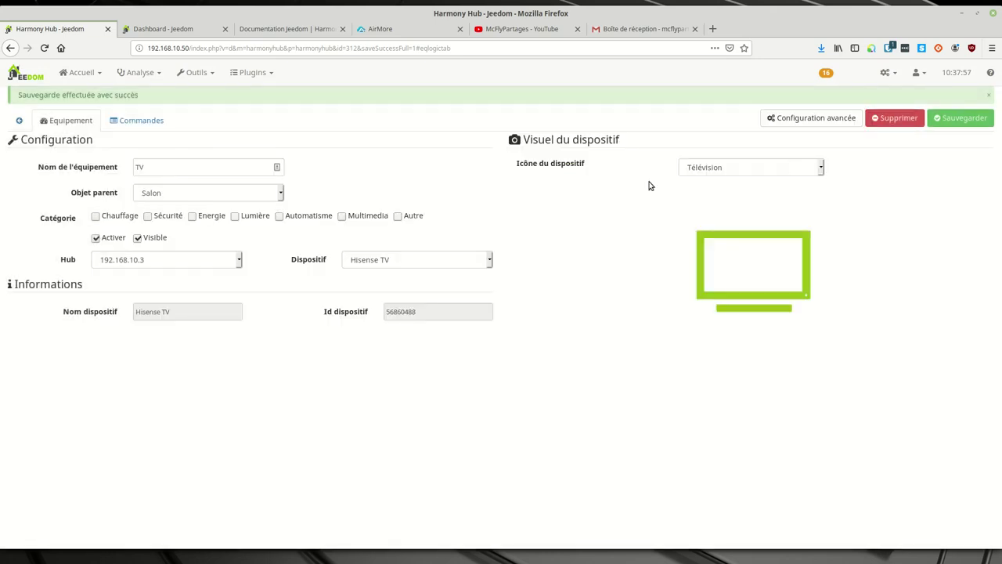
Step: Reload the Salon dashboard in its browser tab to check the TV tile's new layout
left_click(174, 30)
left_click(173, 47)
key("Return")
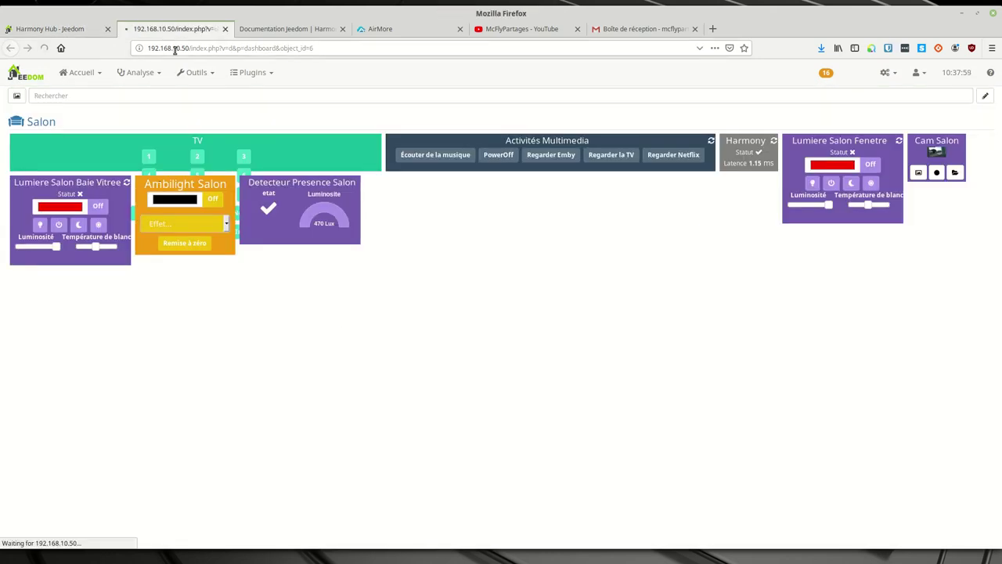